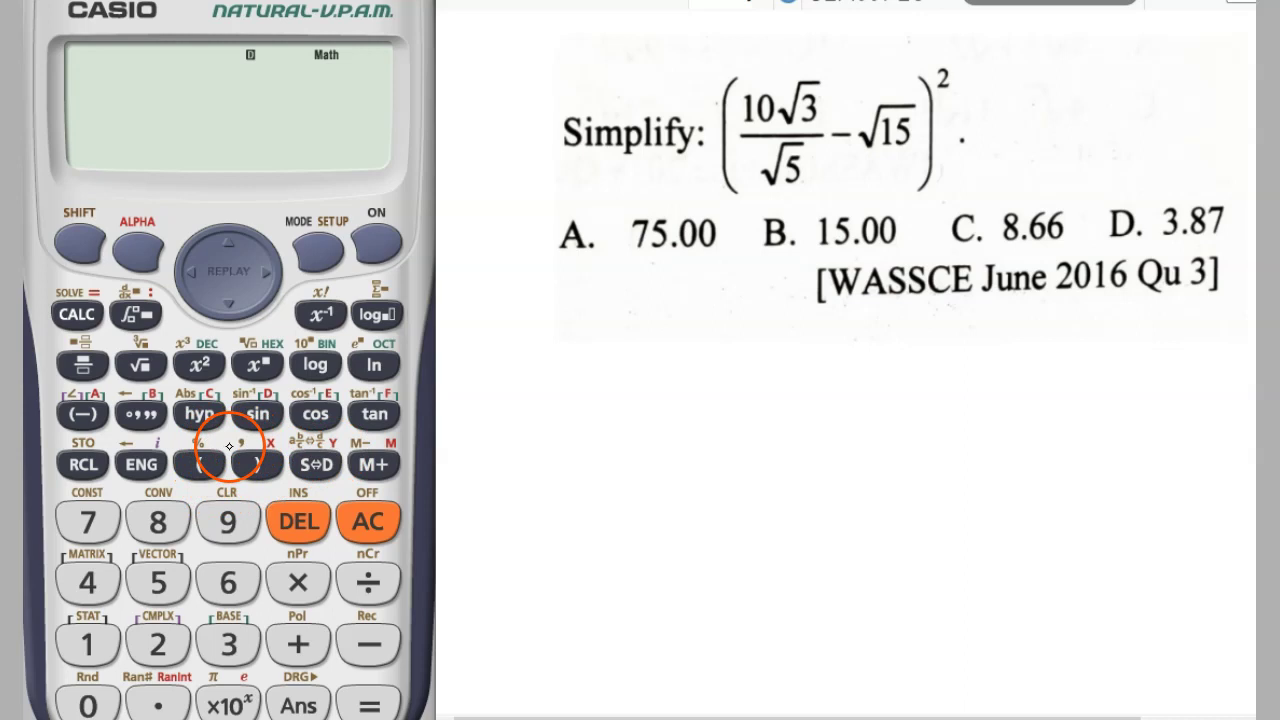
Step: Enter an opening bracket followed by the fraction 10√3 over √5 on the calculator
{"action": "left_click", "coordinate": [201, 464]}
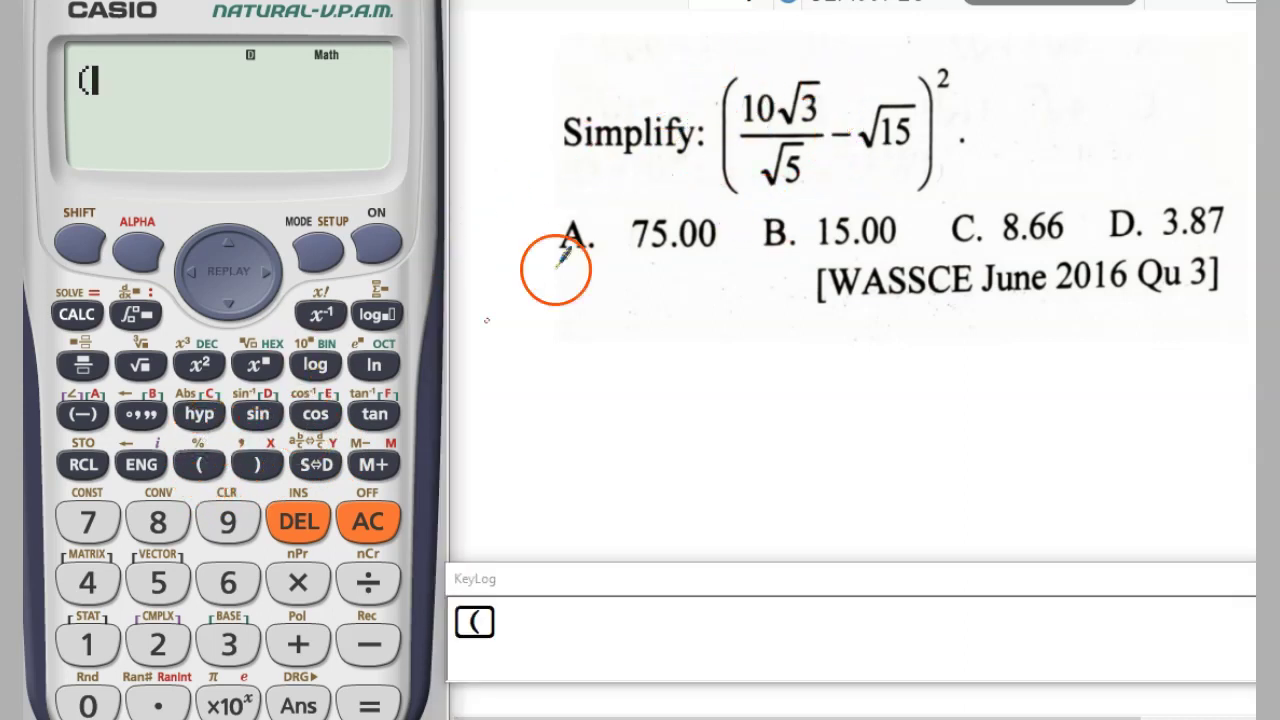
{"action": "left_click", "coordinate": [89, 374]}
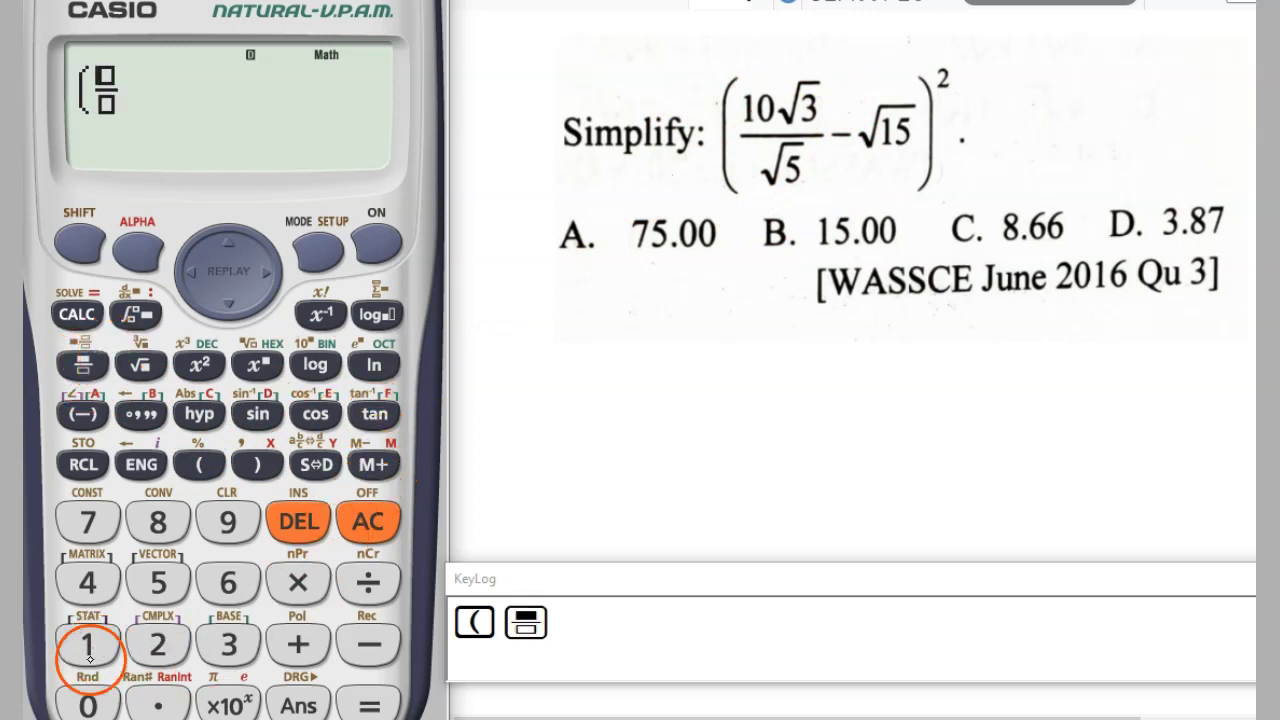
{"action": "left_click", "coordinate": [88, 645]}
{"action": "left_click", "coordinate": [88, 706]}
{"action": "left_click", "coordinate": [140, 364]}
{"action": "left_click", "coordinate": [236, 628]}
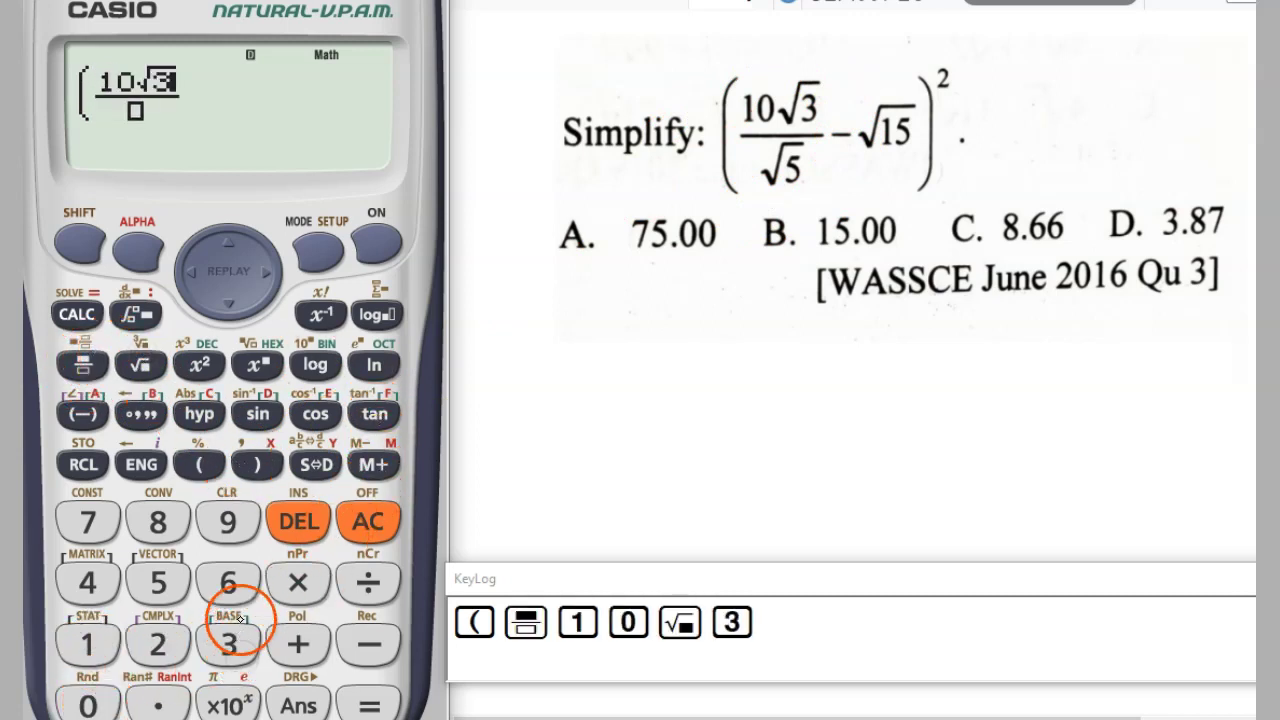
{"action": "left_click", "coordinate": [228, 302]}
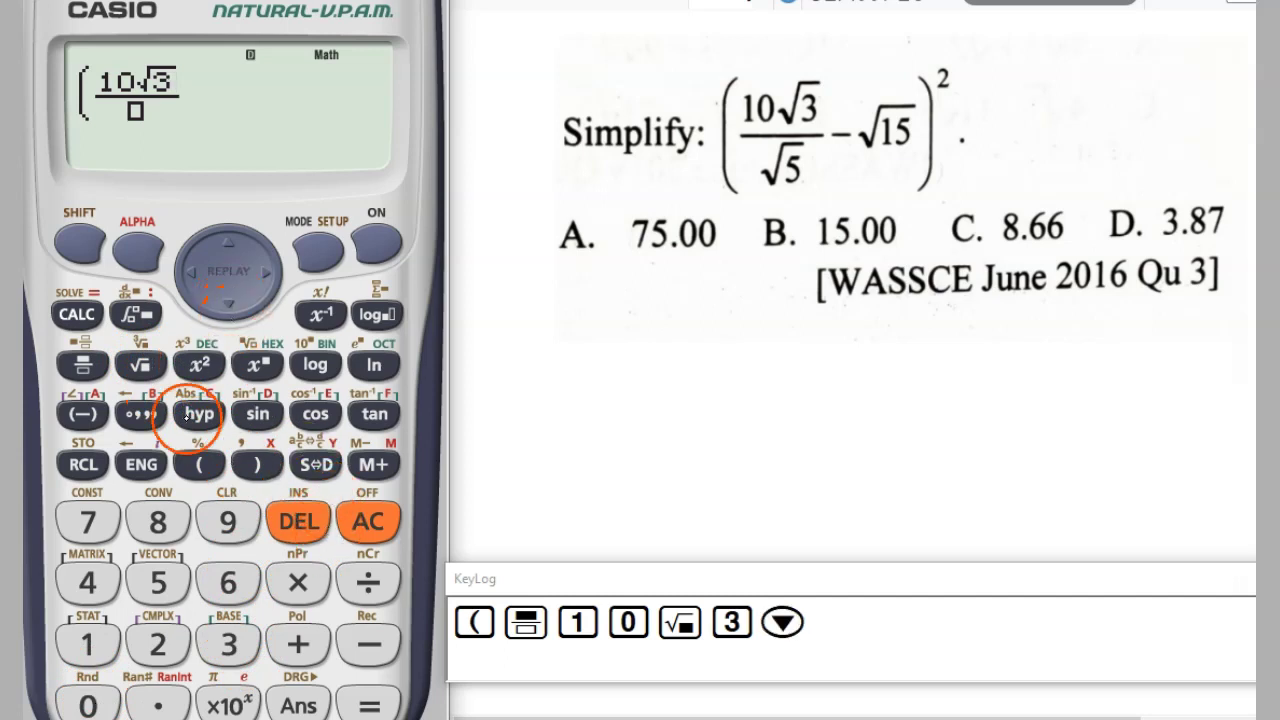
{"action": "left_click", "coordinate": [143, 366]}
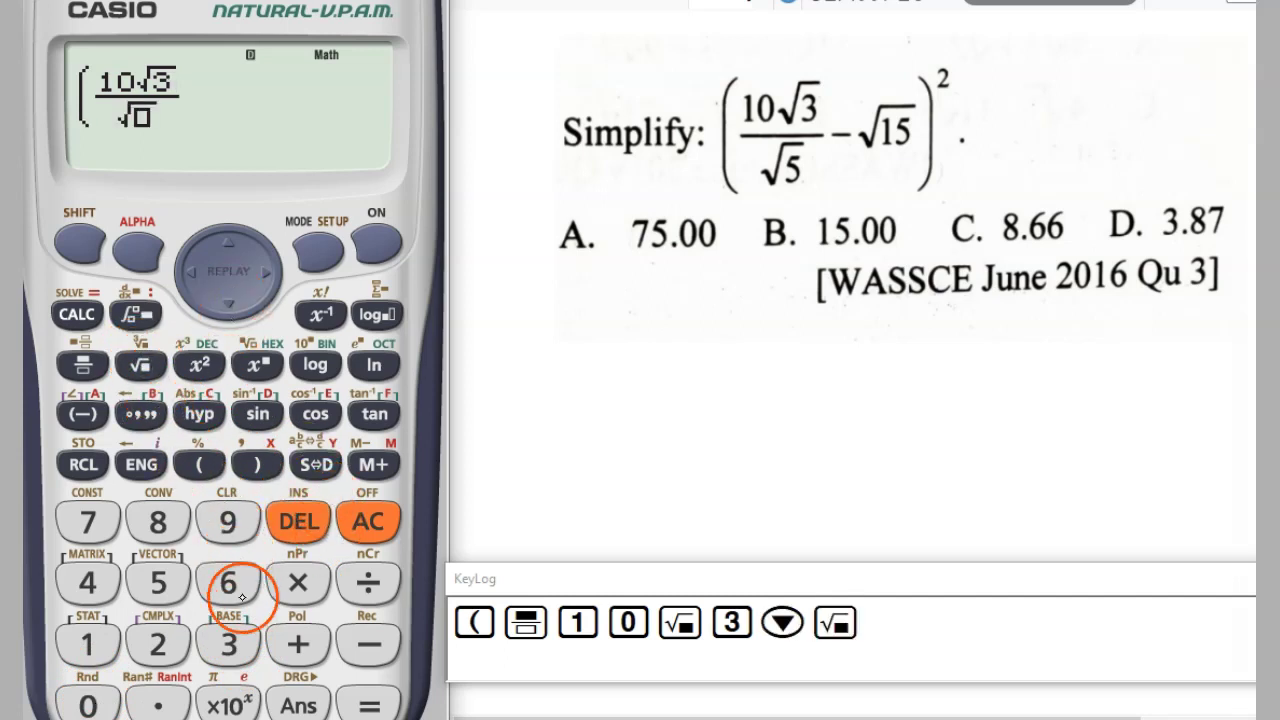
{"action": "left_click", "coordinate": [160, 585]}
{"action": "left_click", "coordinate": [264, 270]}
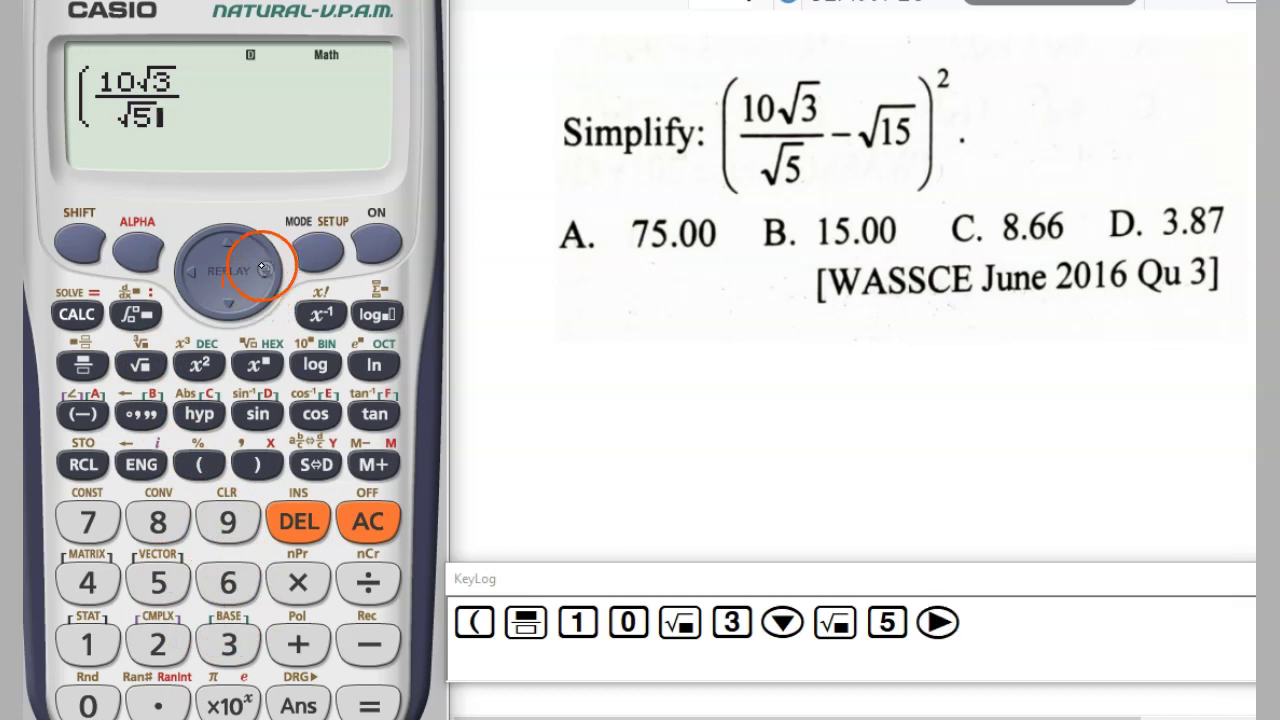
{"action": "left_click", "coordinate": [270, 272]}
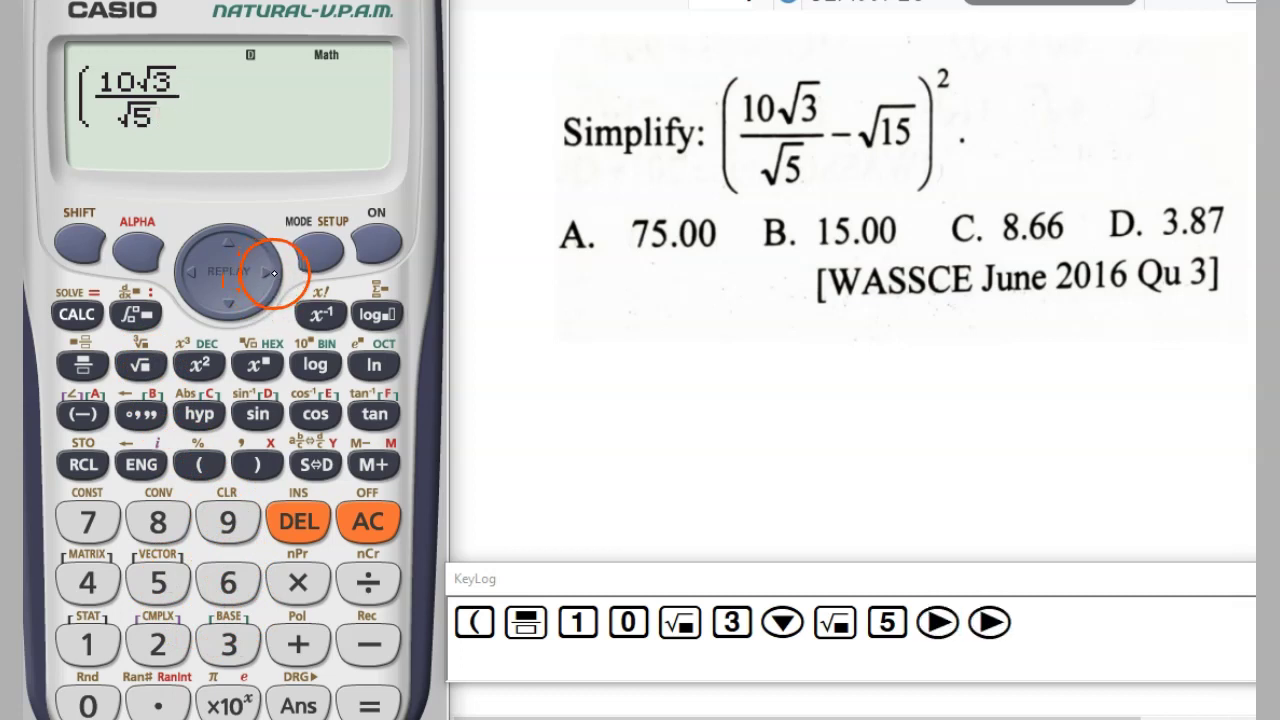
Step: Subtract √15 after the fraction and close the bracket
{"action": "left_click", "coordinate": [372, 643]}
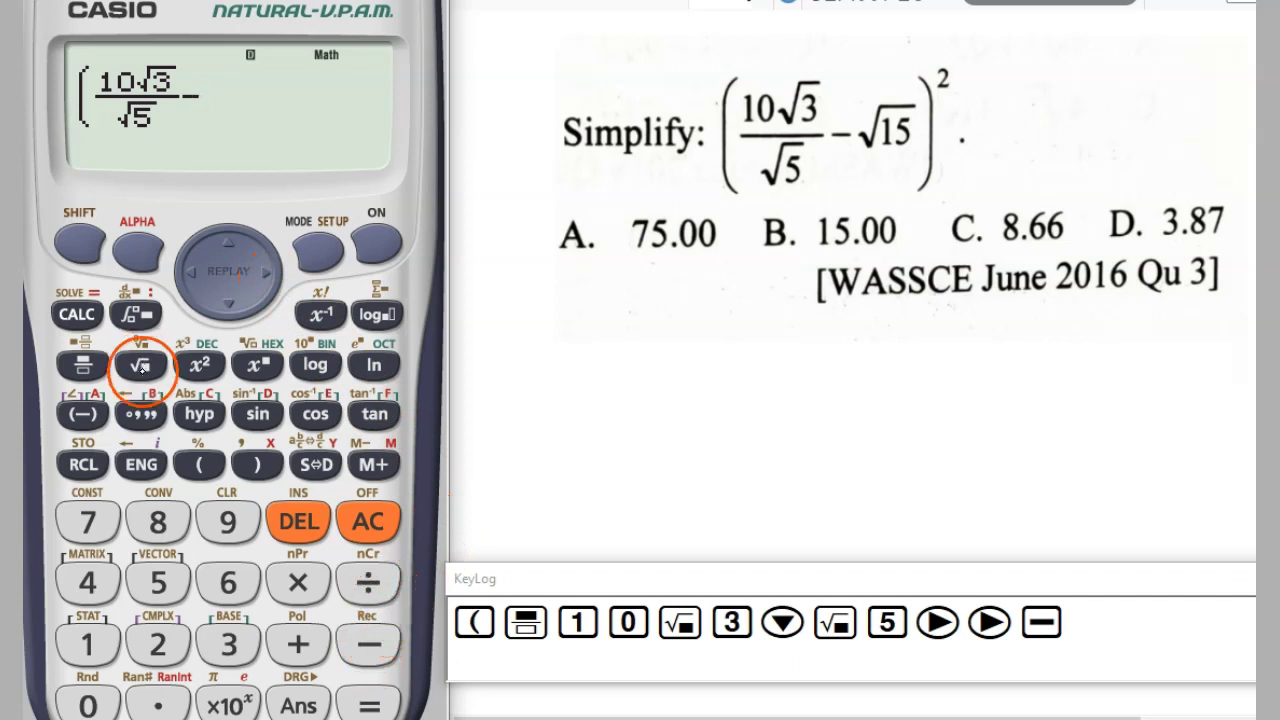
{"action": "left_click", "coordinate": [141, 366]}
{"action": "left_click", "coordinate": [88, 644]}
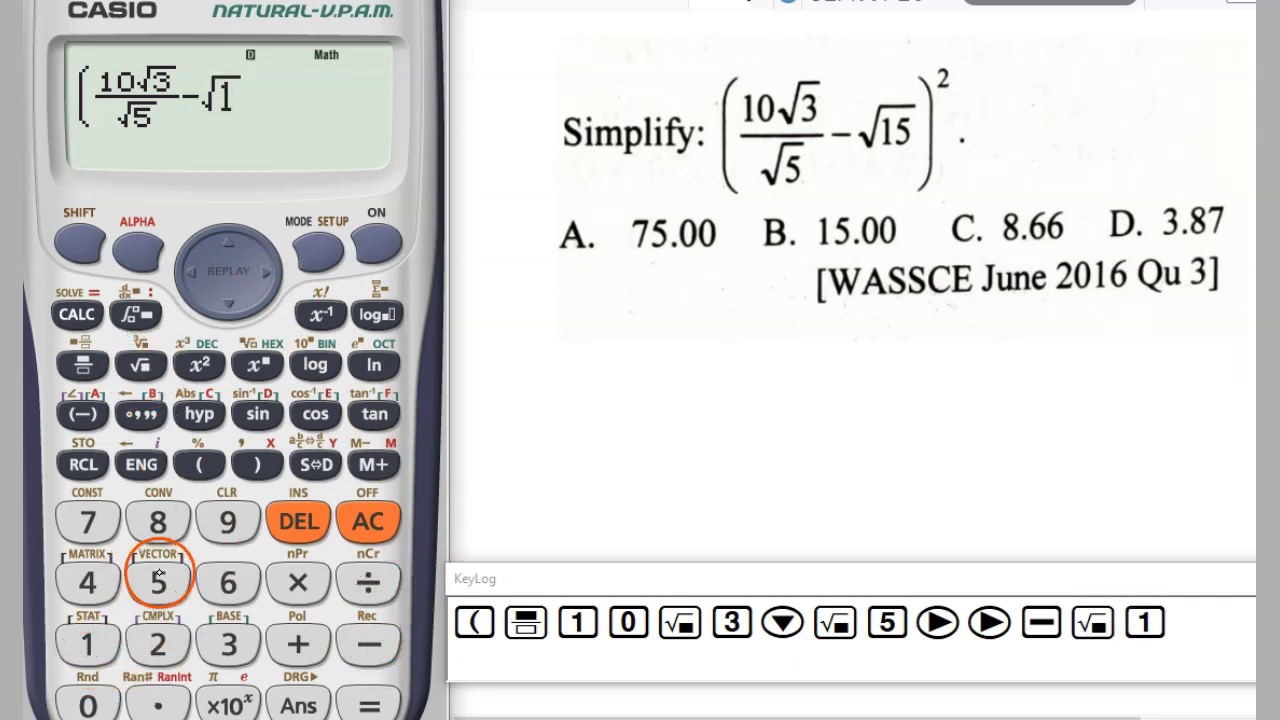
{"action": "left_click", "coordinate": [158, 578]}
{"action": "left_click", "coordinate": [267, 271]}
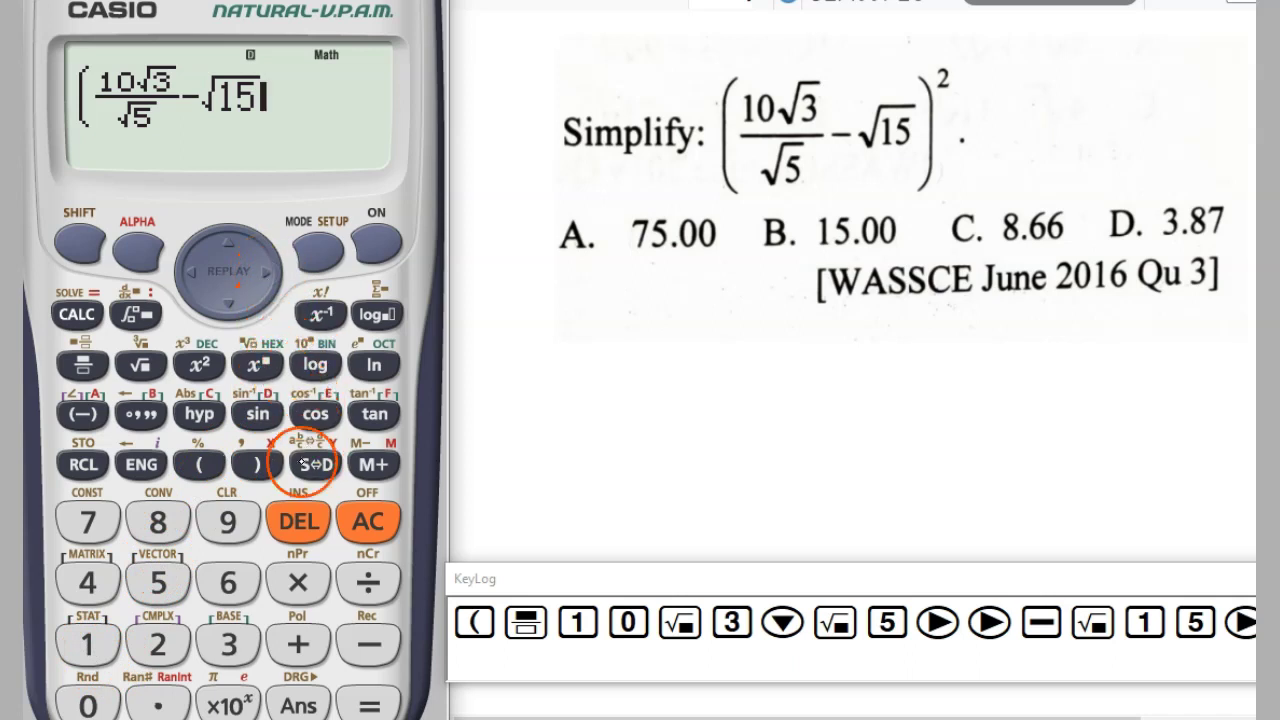
{"action": "left_click", "coordinate": [262, 465]}
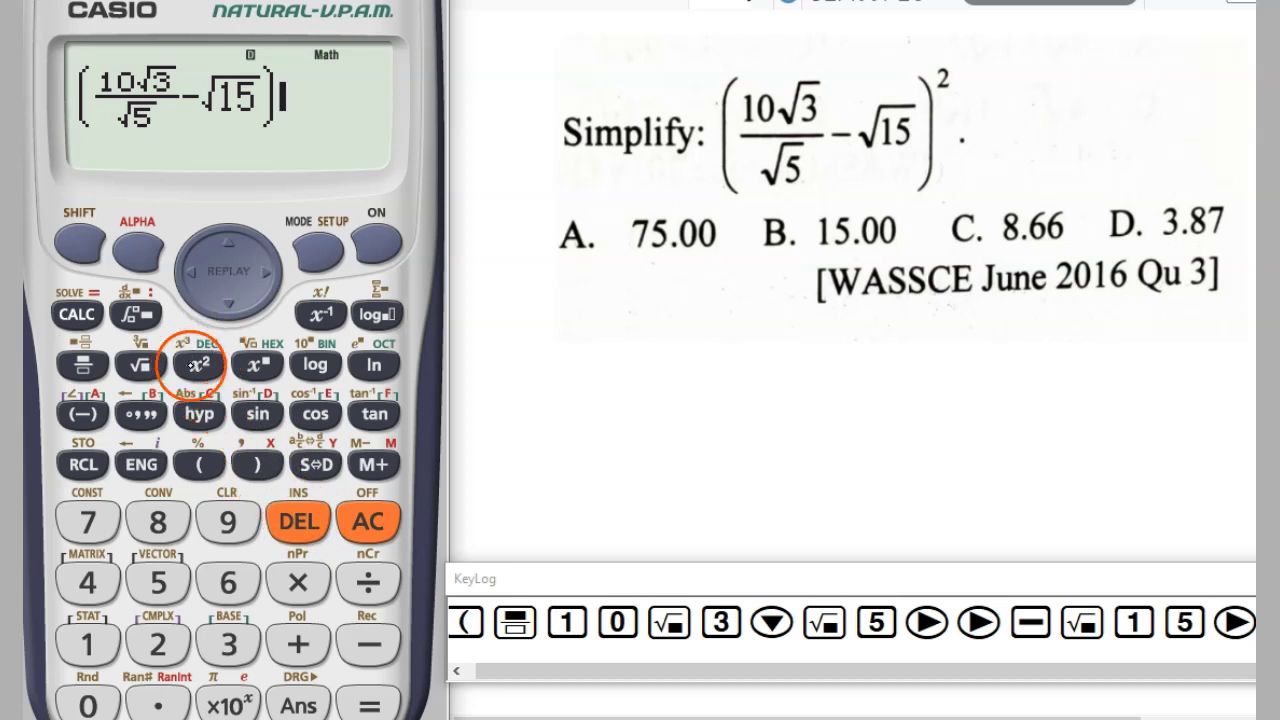
Step: Square the bracketed expression and evaluate it, marking option B as the answer on the question
{"action": "left_click", "coordinate": [199, 365]}
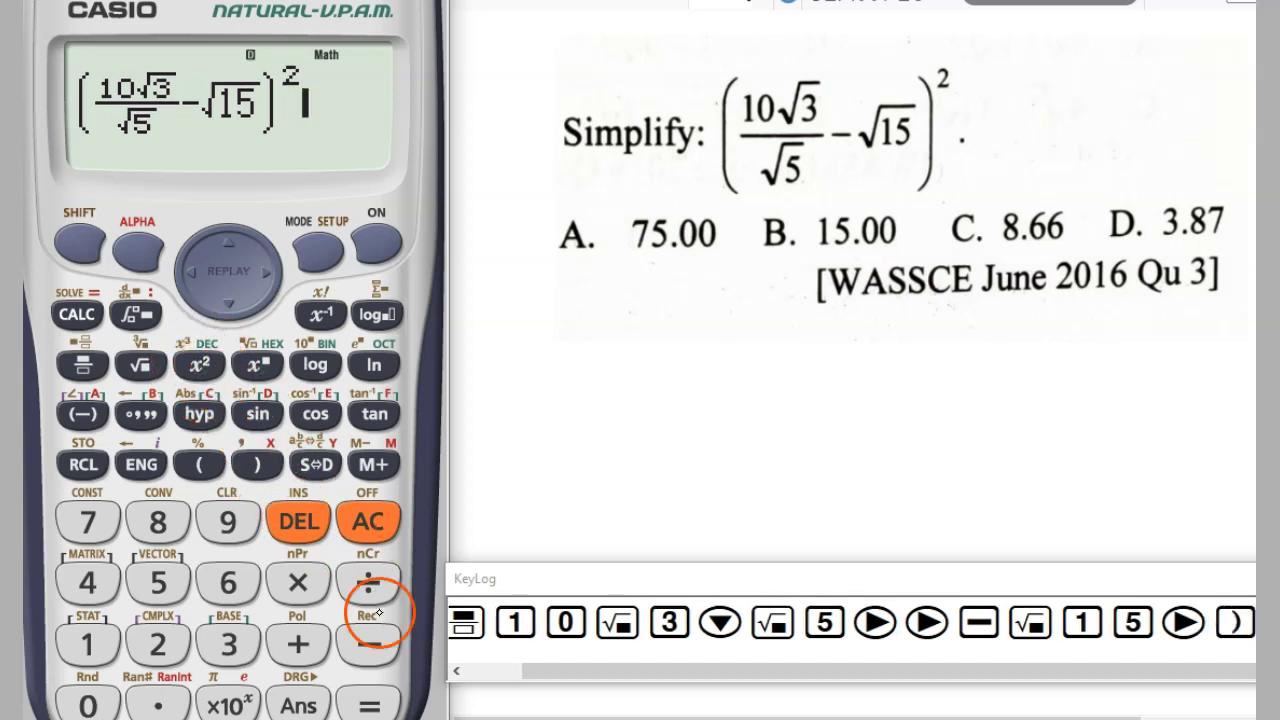
{"action": "left_click", "coordinate": [369, 706]}
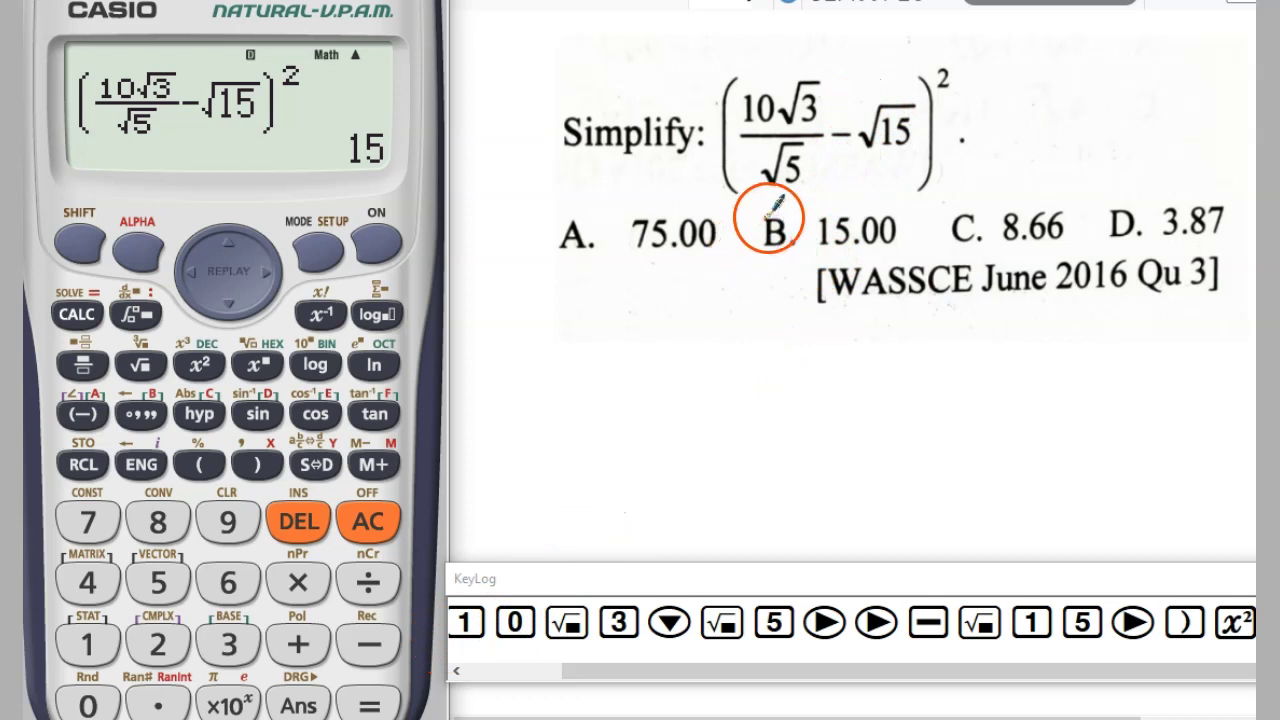
{"action": "mouse_move", "coordinate": [790, 222]}
{"action": "left_mouse_down"}
{"action": "mouse_move", "coordinate": [762, 220]}
{"action": "mouse_move", "coordinate": [766, 252]}
{"action": "left_mouse_up"}
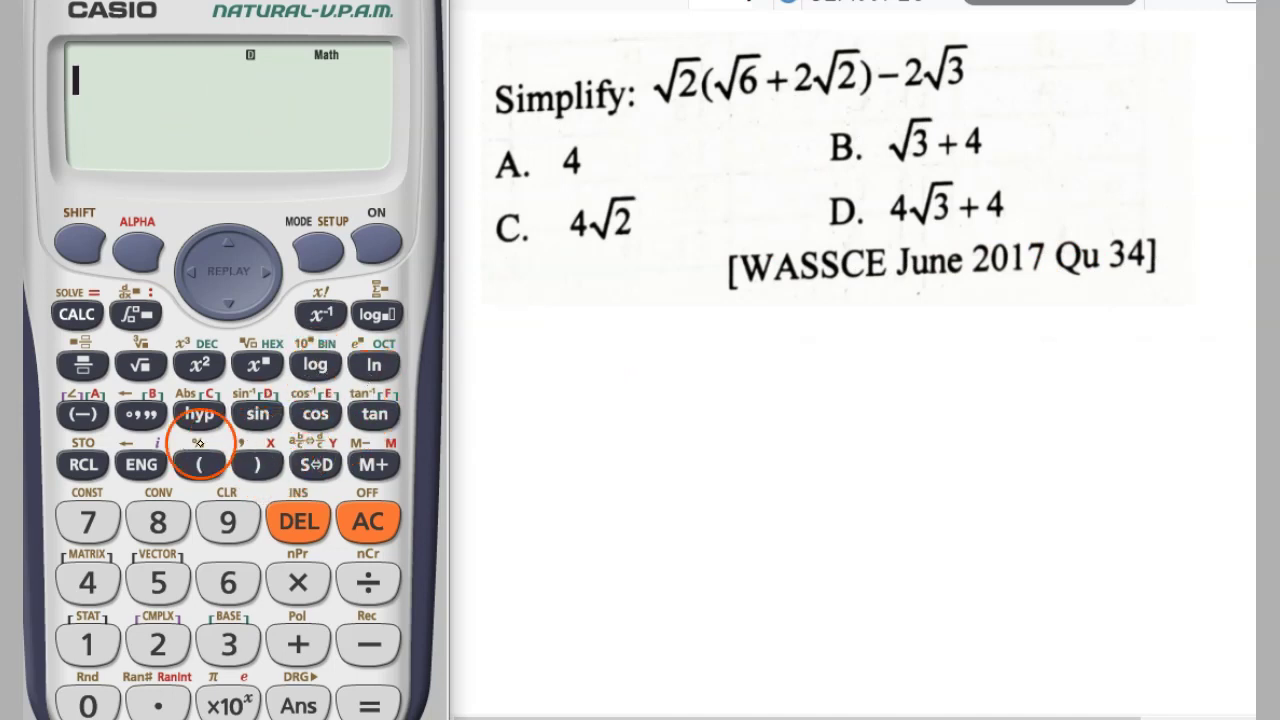
Step: Enter √2 for the WASSCE June 2017 expression and underline the question's opening and closing brackets in red
{"action": "left_click", "coordinate": [142, 364]}
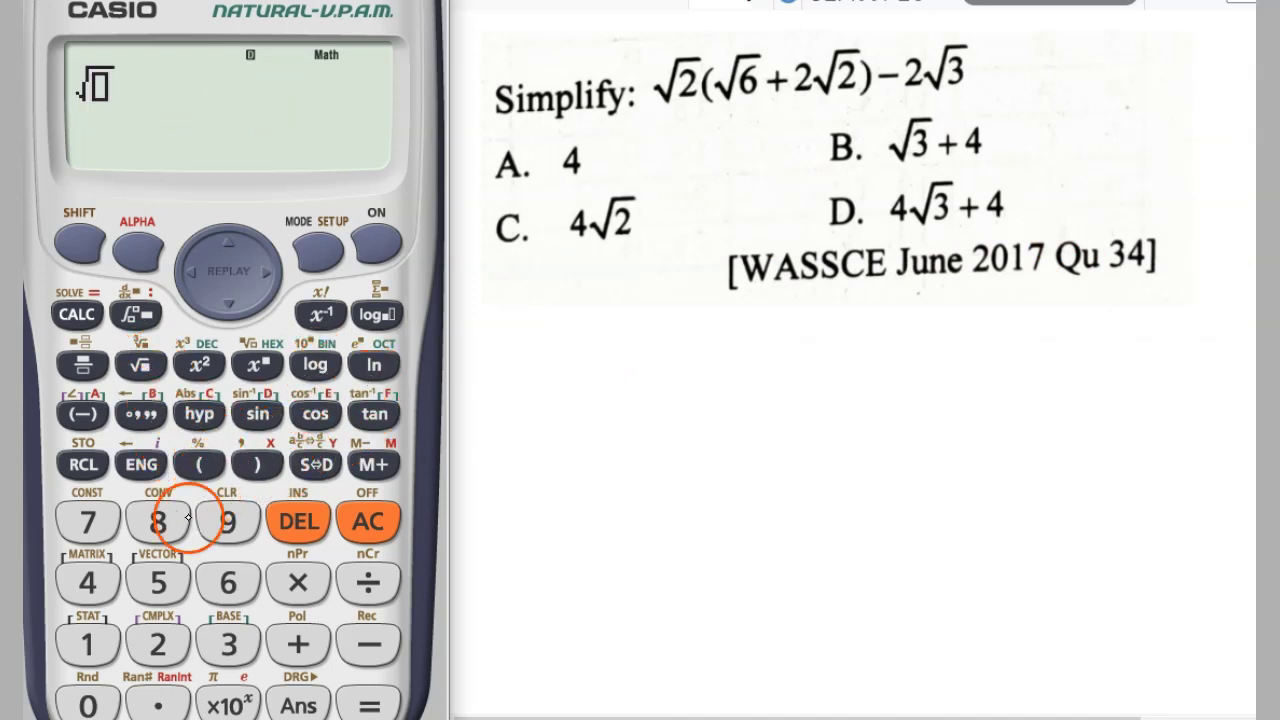
{"action": "left_click", "coordinate": [158, 644]}
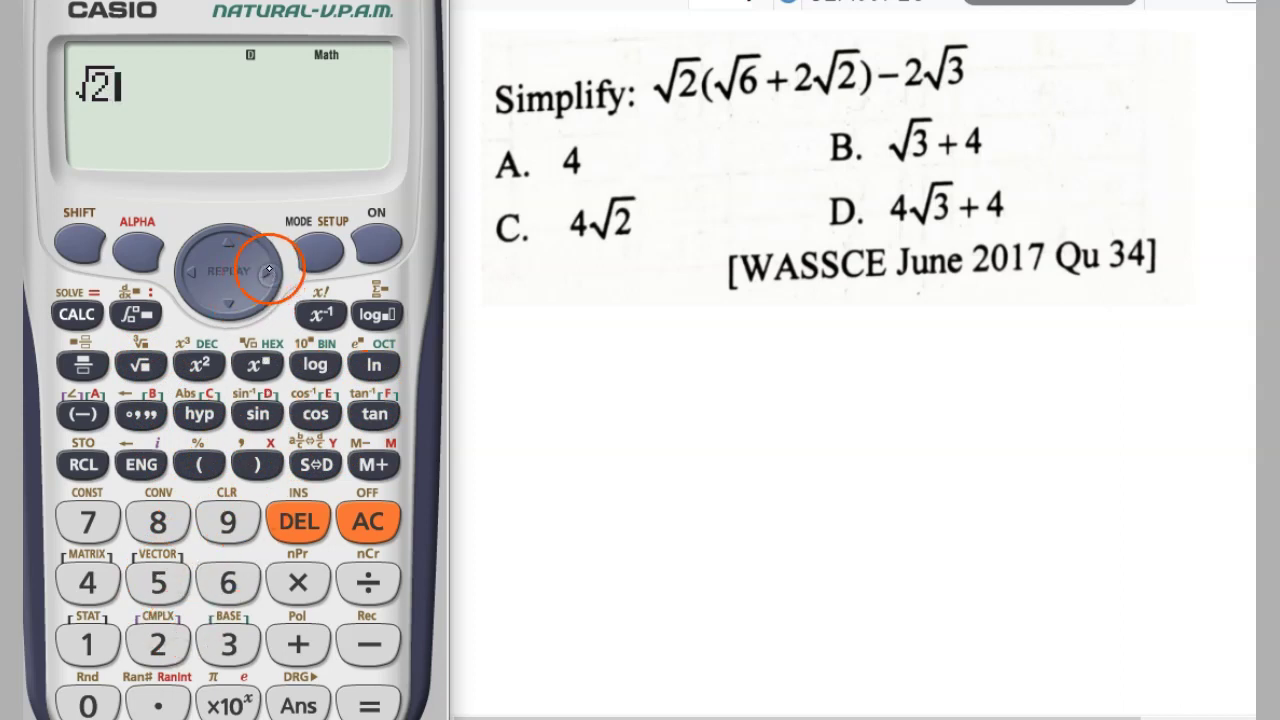
{"action": "left_click_drag", "start_coordinate": [718, 108], "coordinate": [703, 116]}
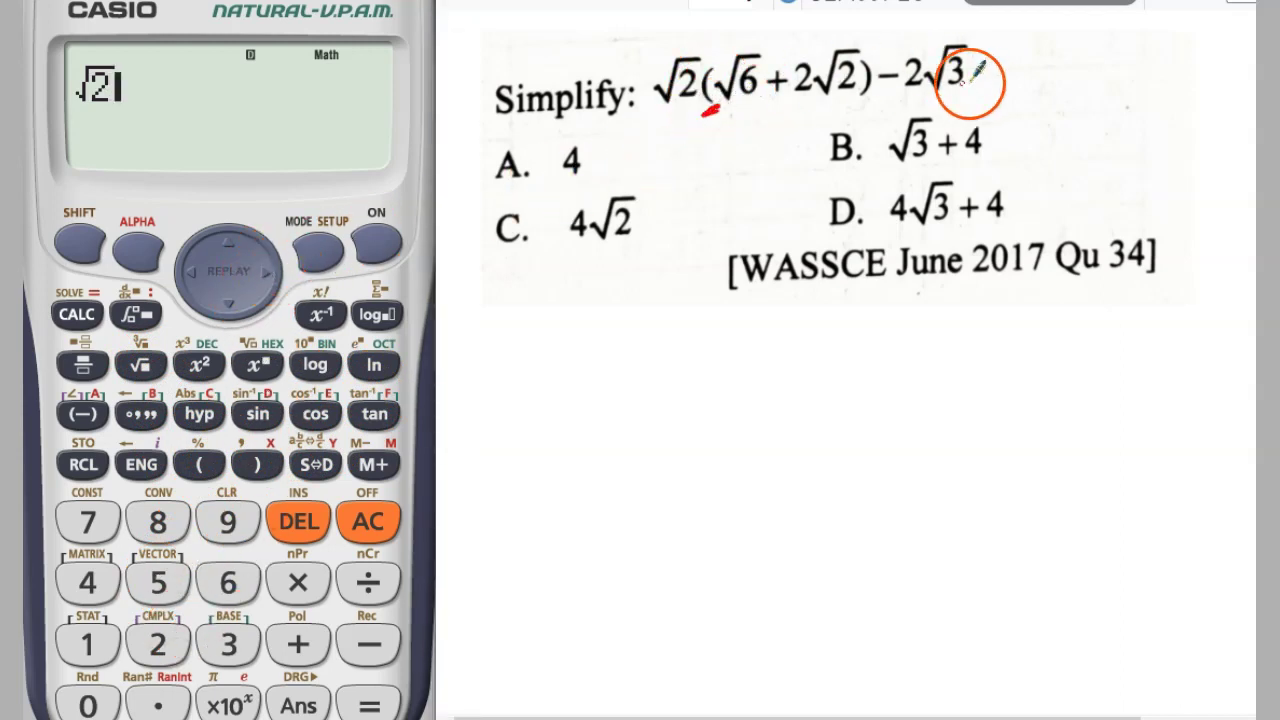
{"action": "left_click_drag", "start_coordinate": [873, 98], "coordinate": [856, 105]}
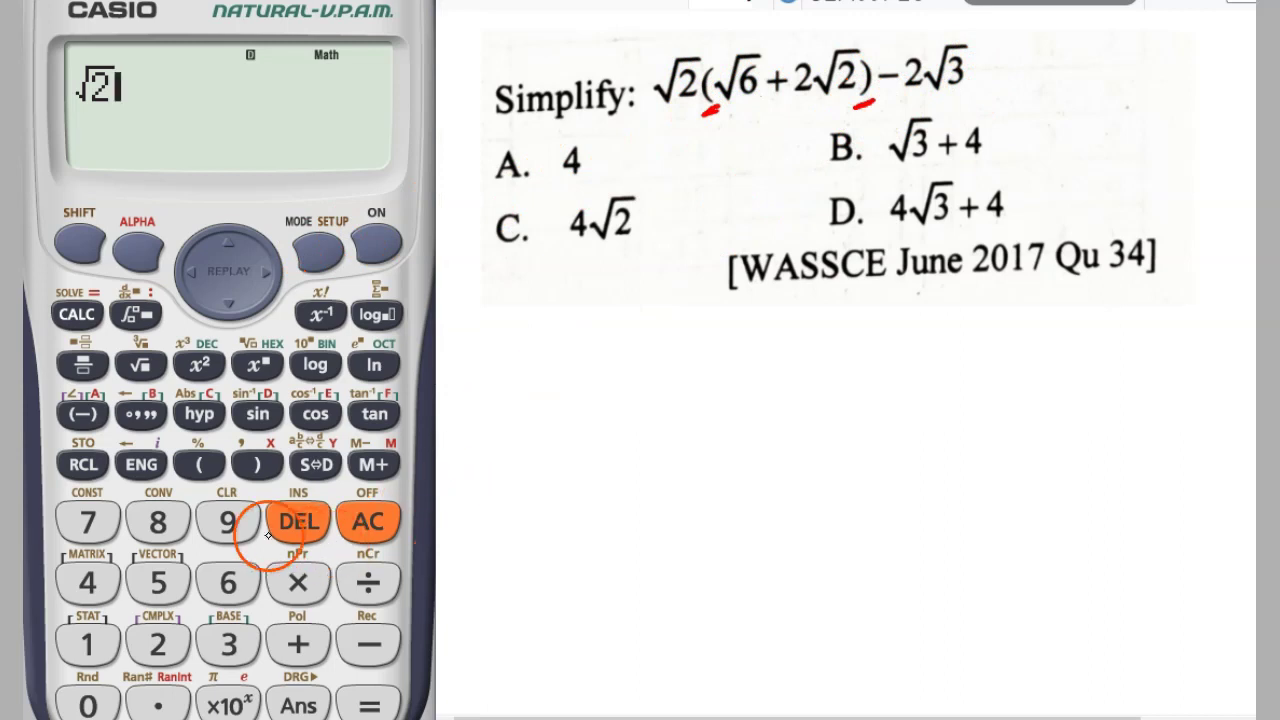
Step: Append the bracketed sum (√6 + 2√2) after √2
{"action": "left_click", "coordinate": [212, 464]}
{"action": "left_click", "coordinate": [141, 364]}
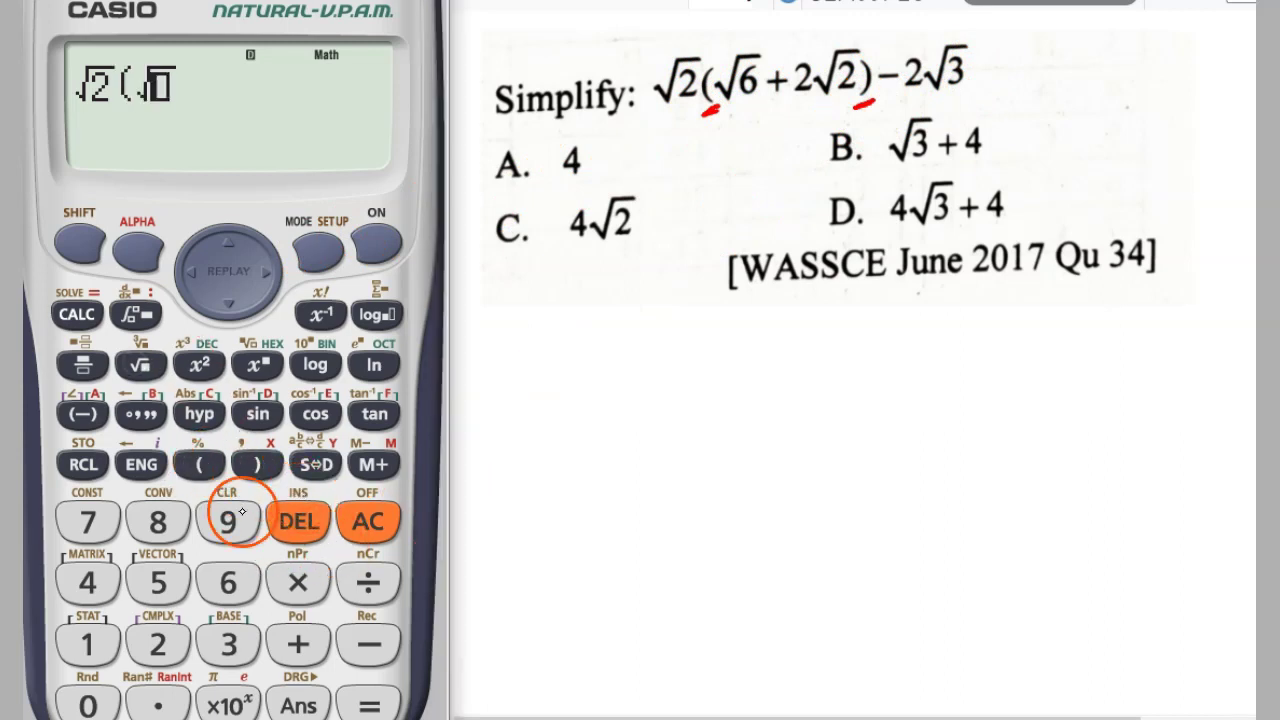
{"action": "left_click", "coordinate": [231, 578]}
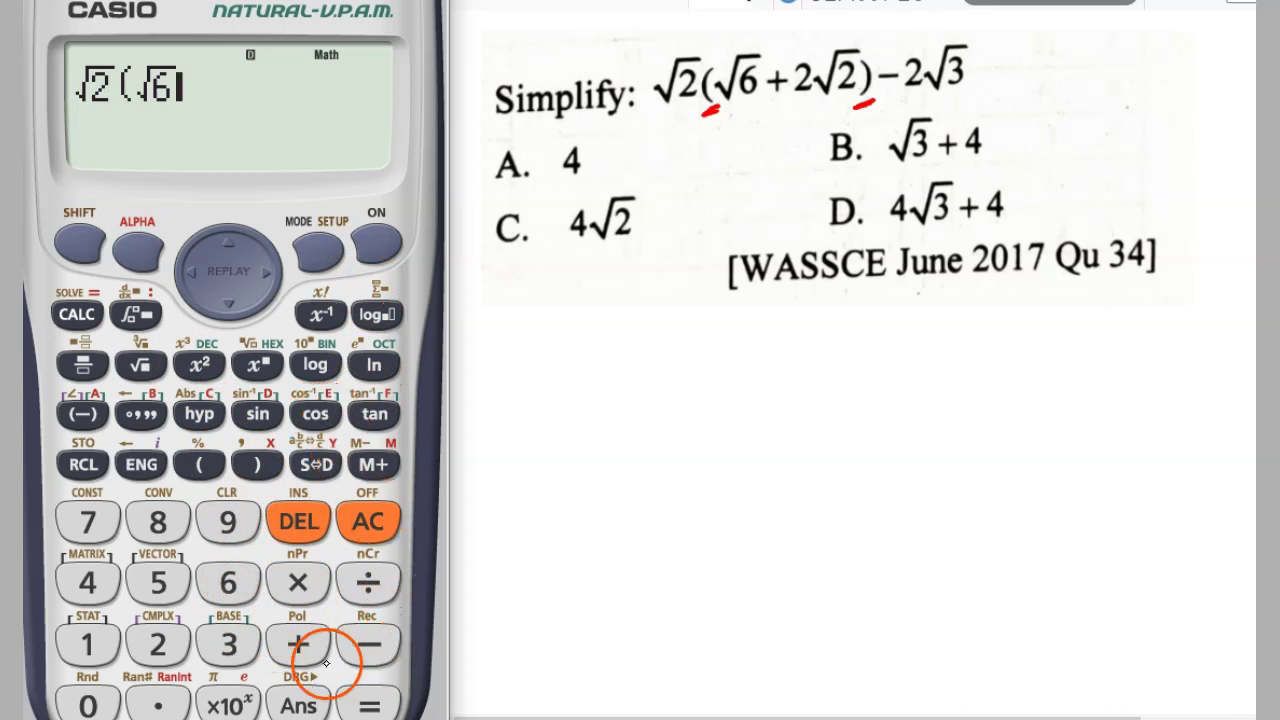
{"action": "left_click", "coordinate": [298, 641]}
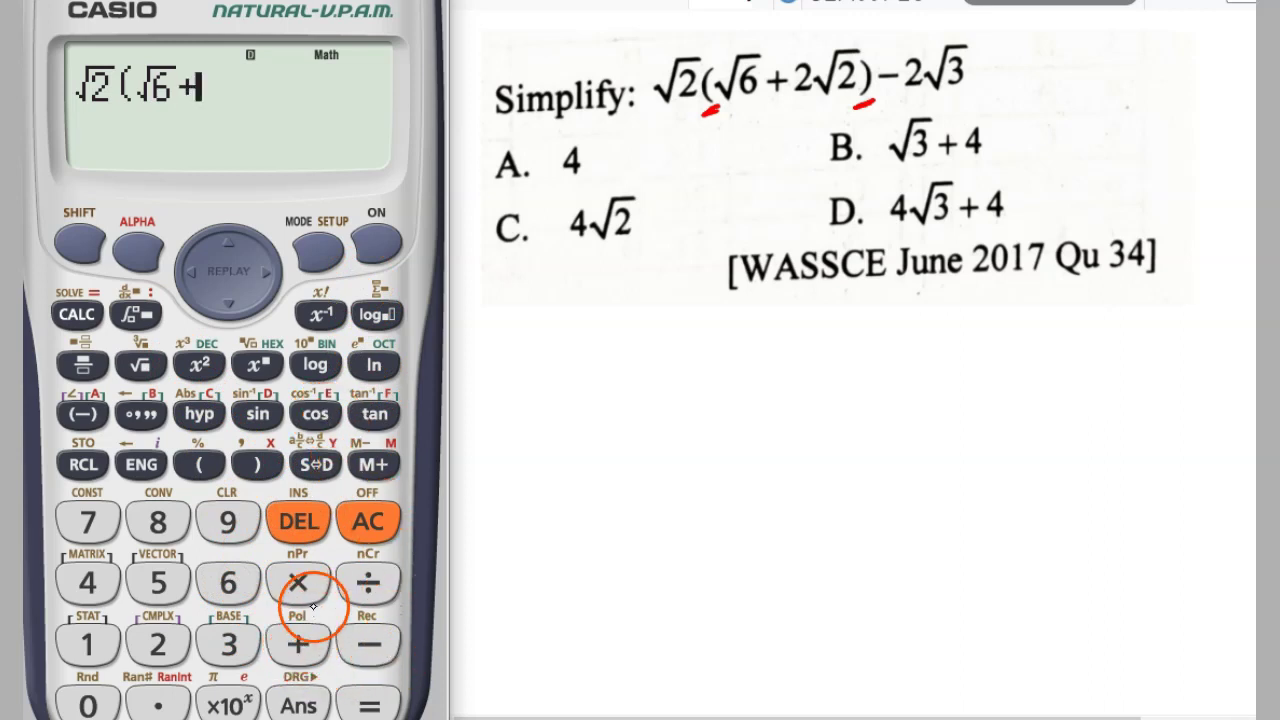
{"action": "left_click", "coordinate": [163, 641]}
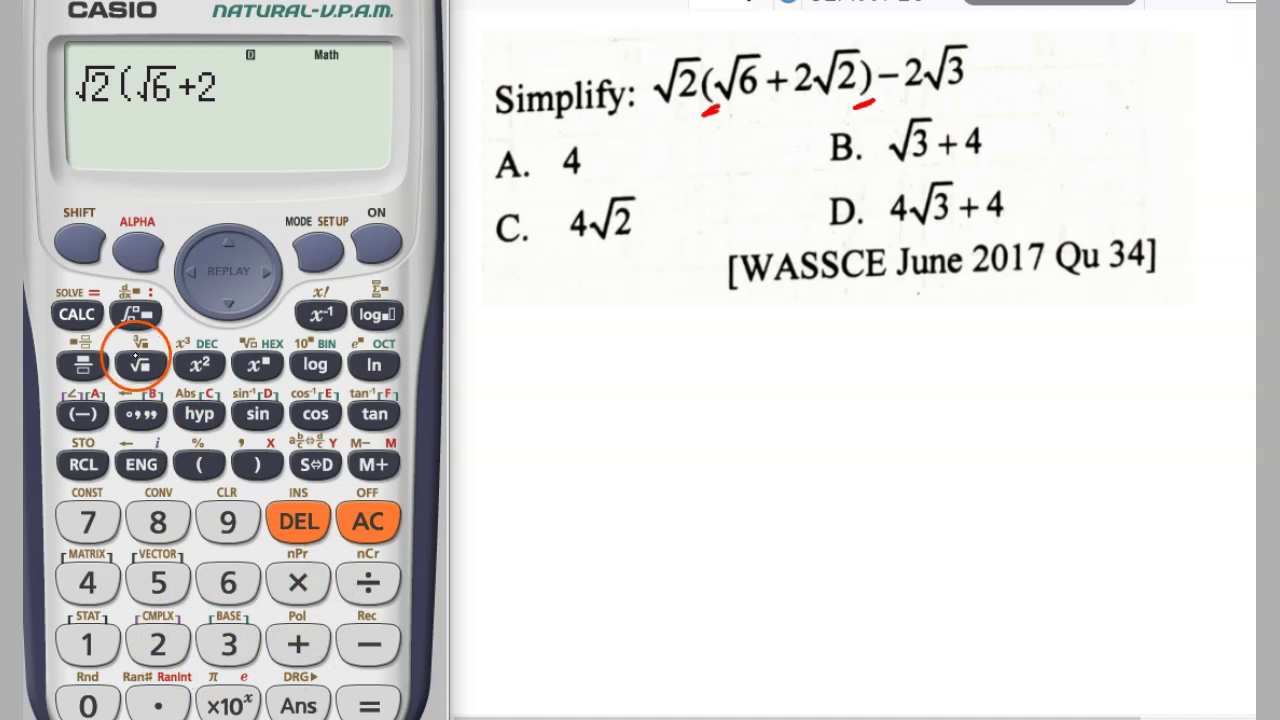
{"action": "left_click", "coordinate": [140, 365]}
{"action": "left_click", "coordinate": [157, 641]}
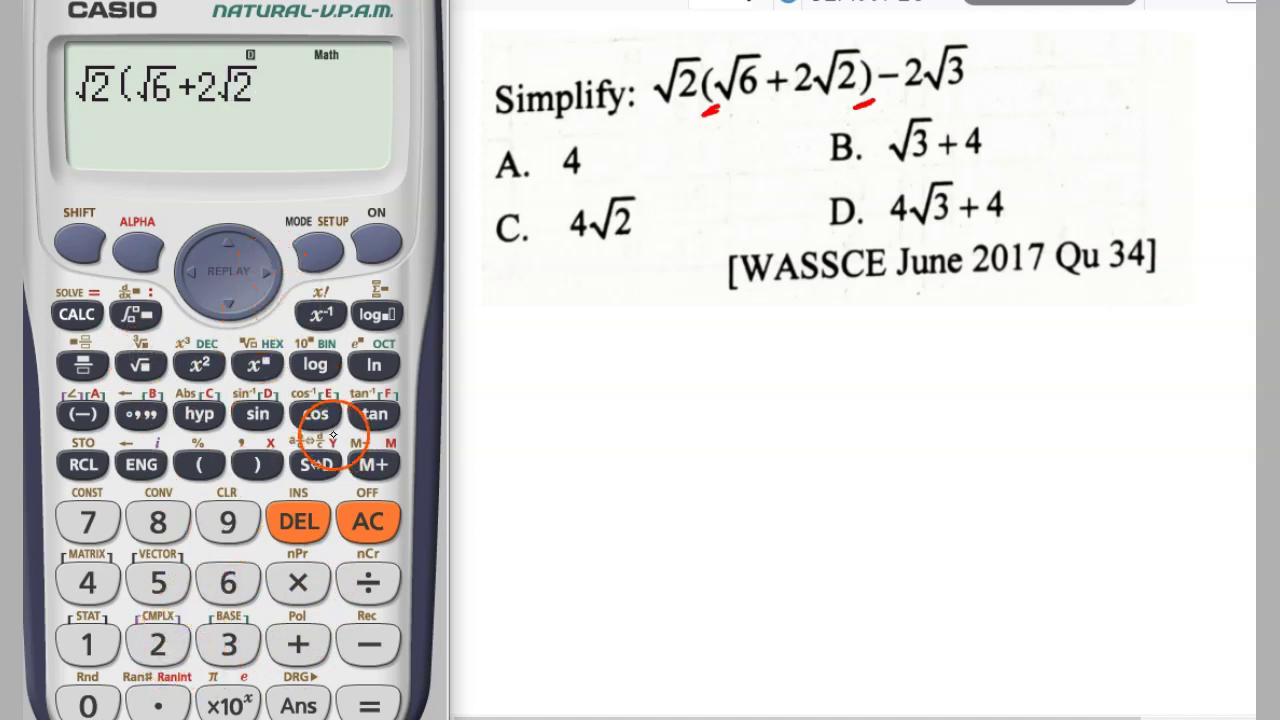
{"action": "left_click", "coordinate": [257, 464]}
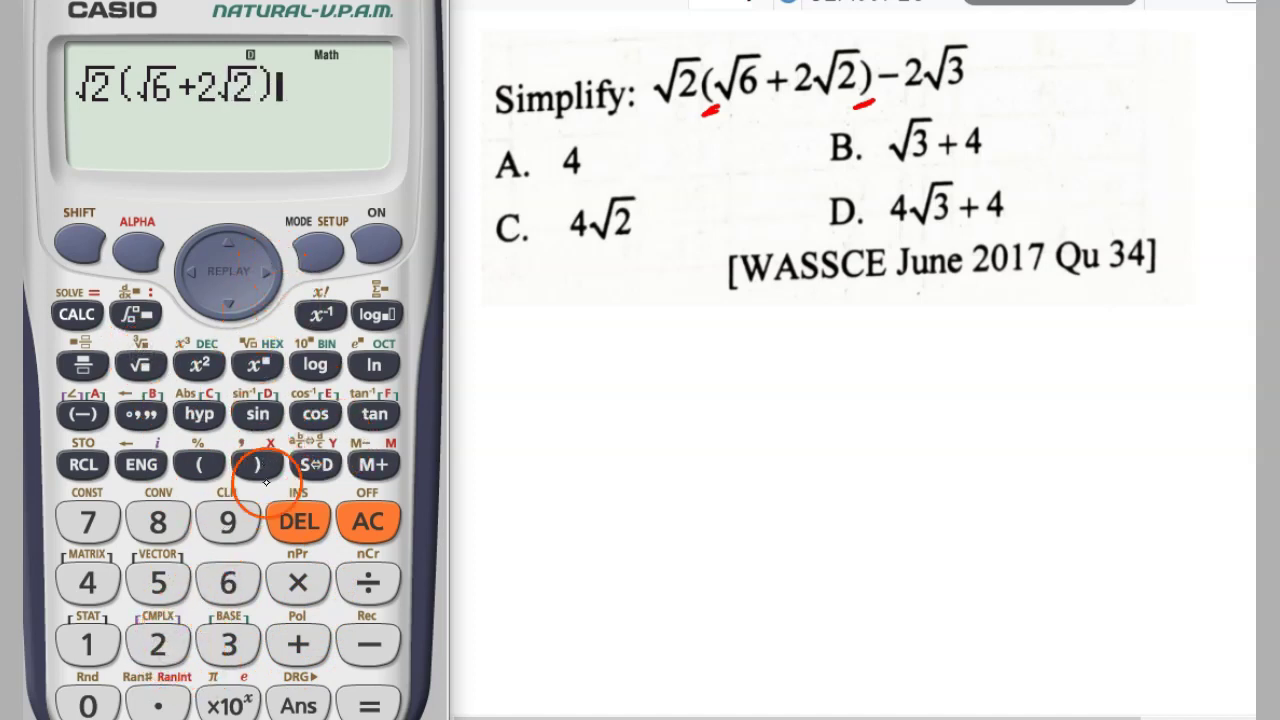
Step: Subtract 2√3 and evaluate the expression, circling option A as the answer in red
{"action": "left_click", "coordinate": [357, 635]}
{"action": "left_click", "coordinate": [160, 642]}
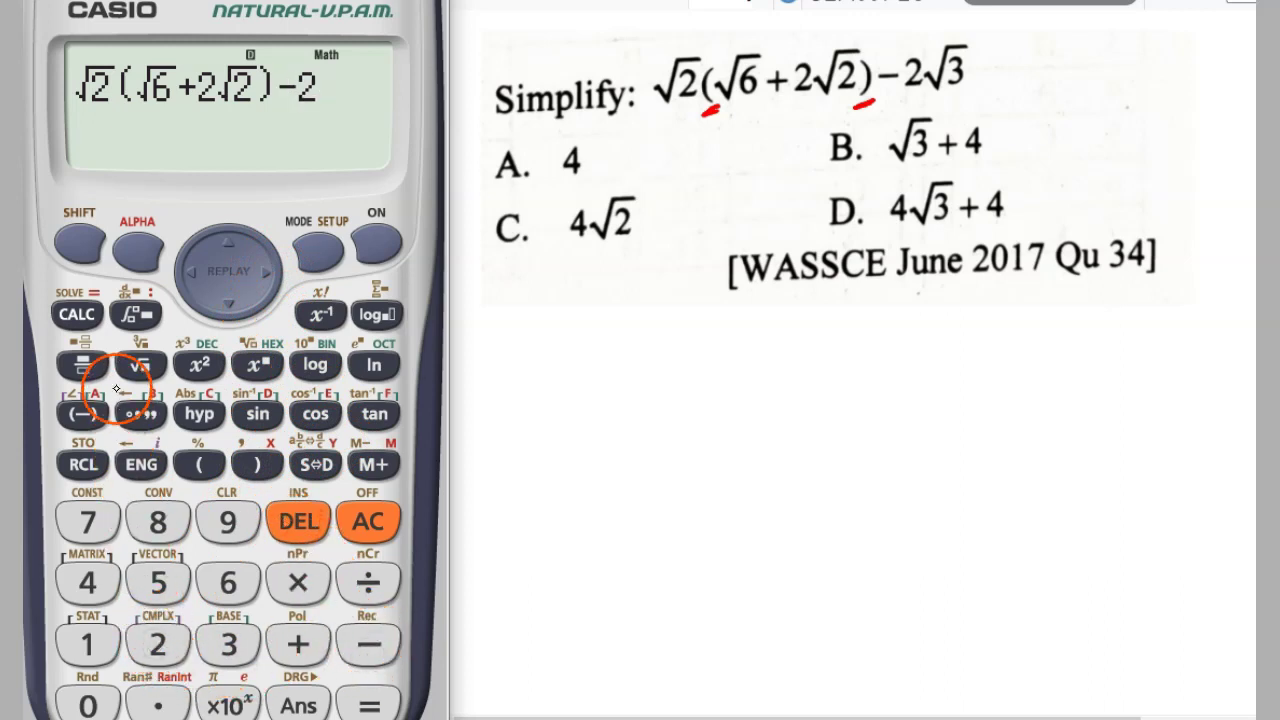
{"action": "left_click", "coordinate": [140, 364]}
{"action": "left_click", "coordinate": [230, 642]}
{"action": "left_click", "coordinate": [388, 707]}
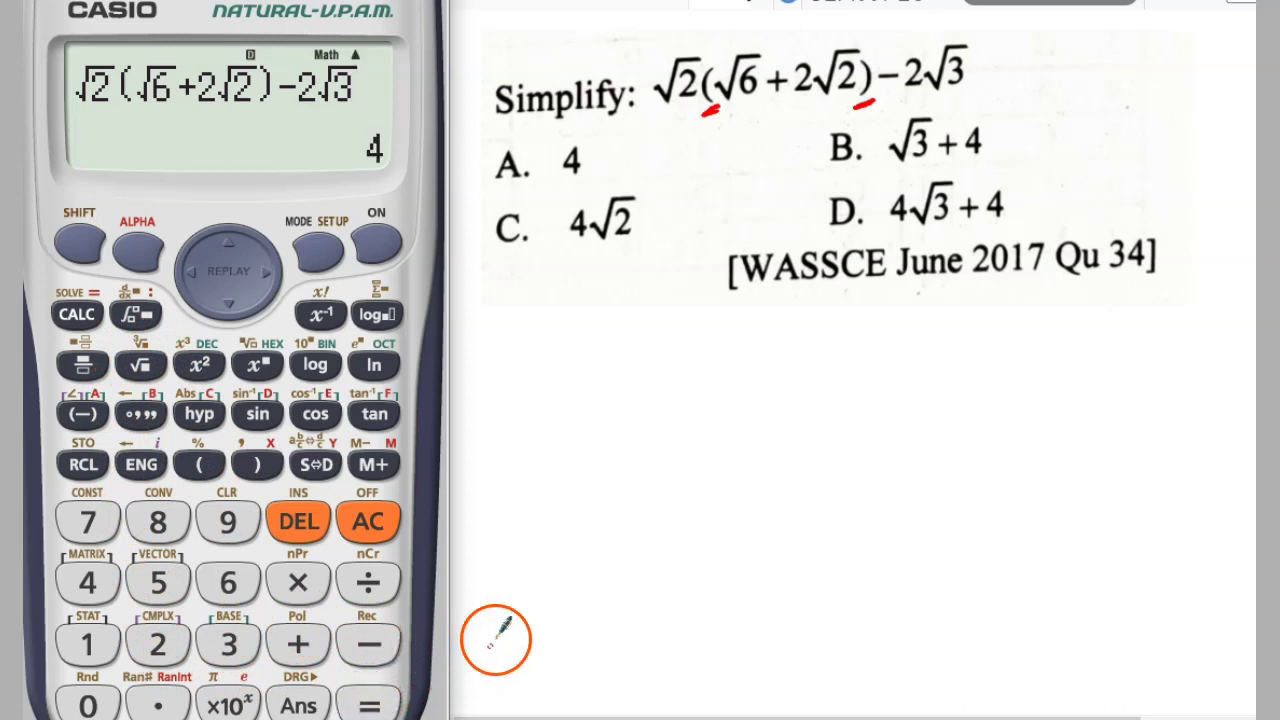
{"action": "left_click_drag", "start_coordinate": [488, 165], "coordinate": [505, 145]}
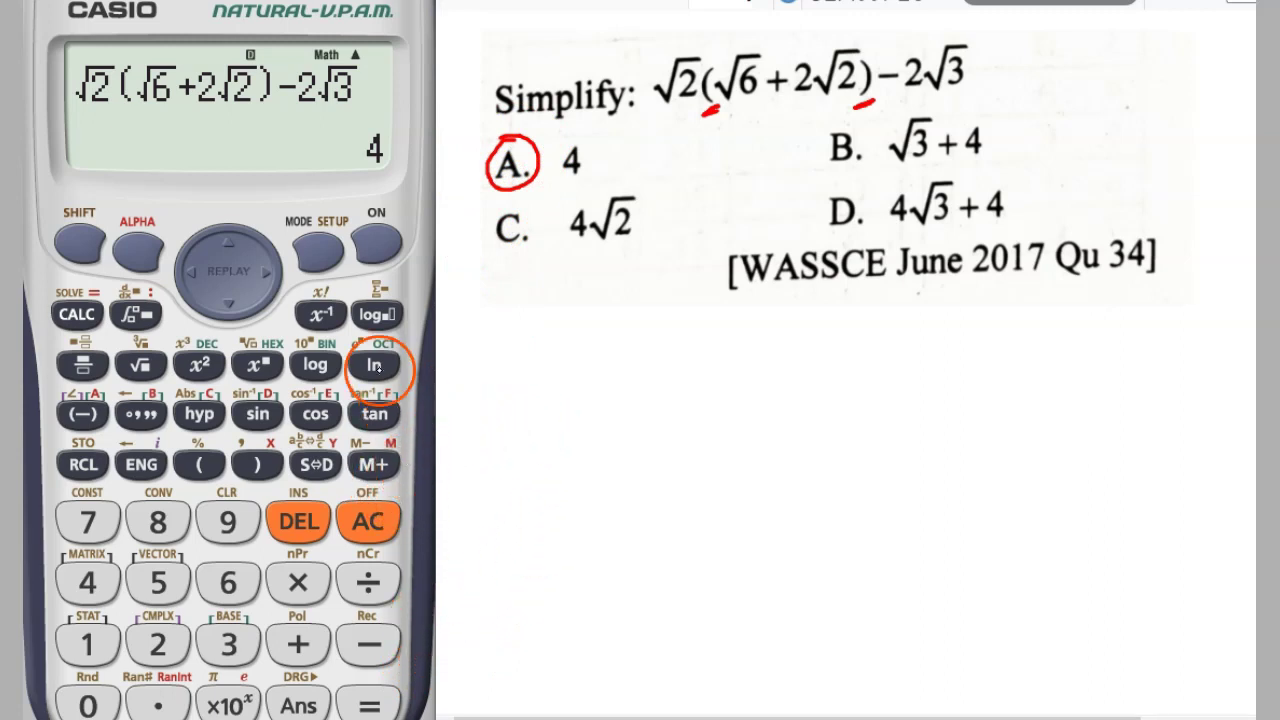
Step: Clear the calculator and enter 4√27 as the first term of the JAMB 2017 question
{"action": "left_click", "coordinate": [376, 242]}
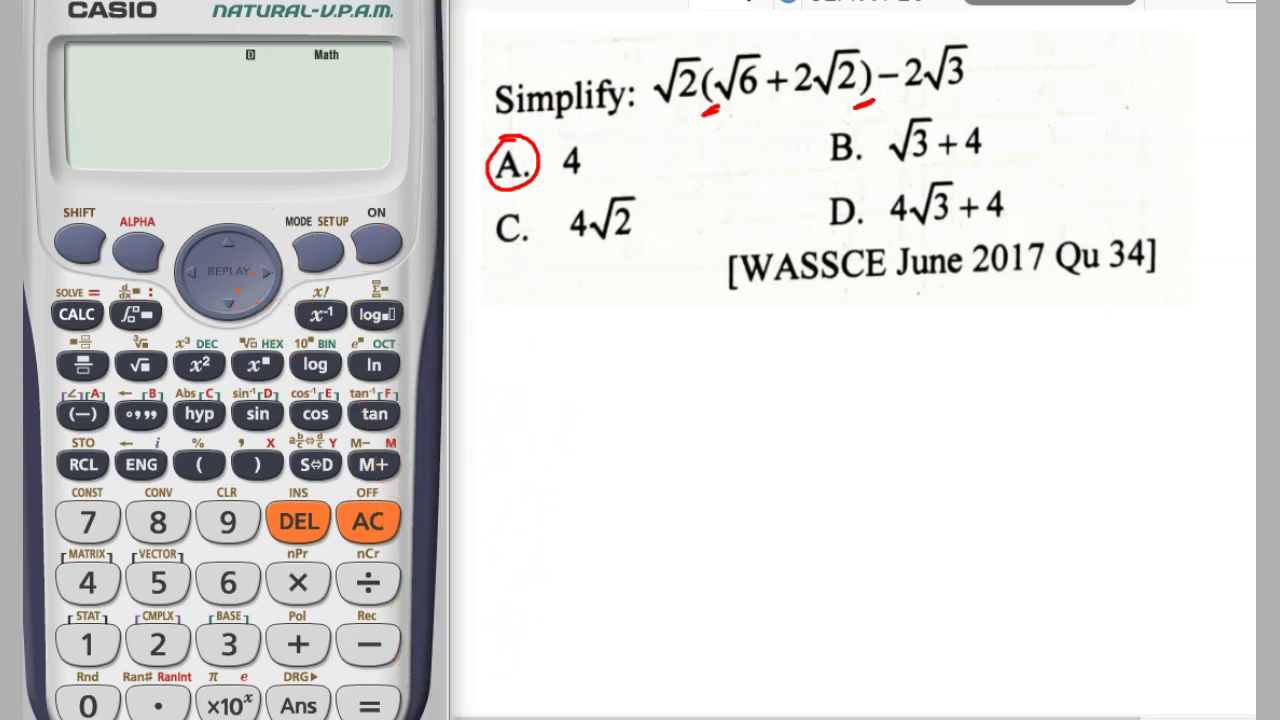
{"action": "scroll", "coordinate": [850, 300], "scroll_direction": "down", "scroll_amount": 5}
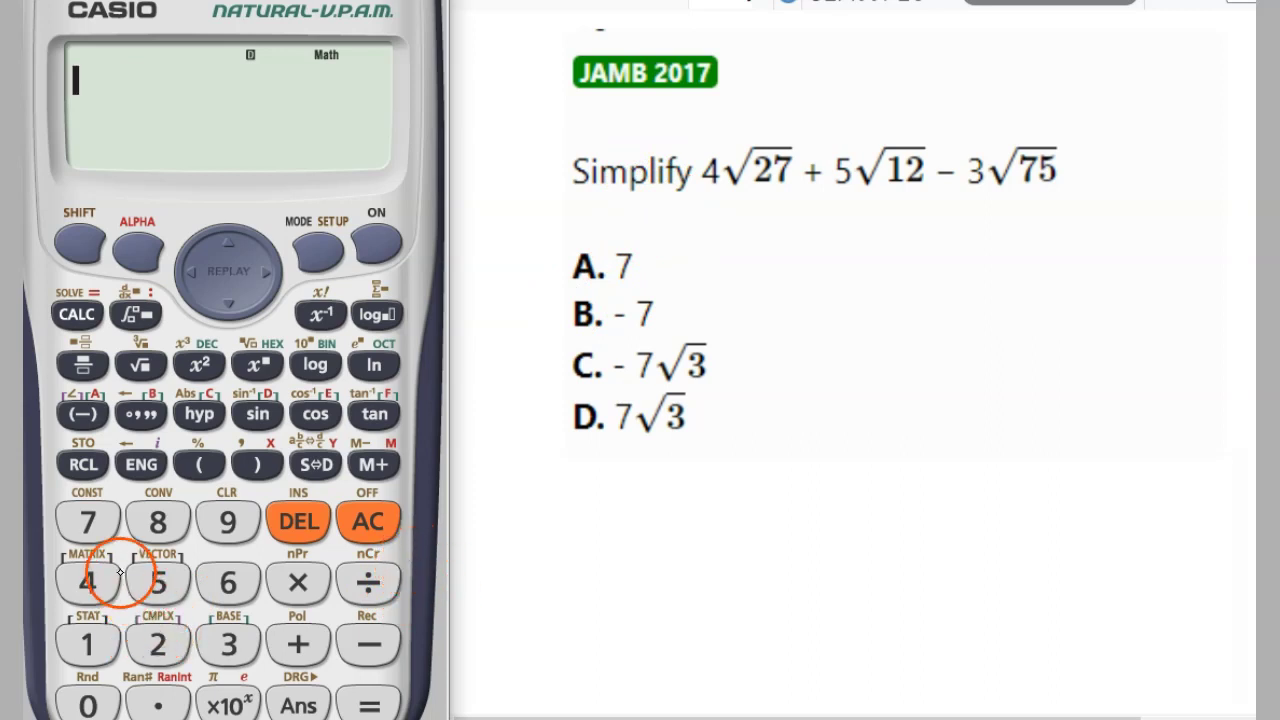
{"action": "left_click", "coordinate": [105, 563]}
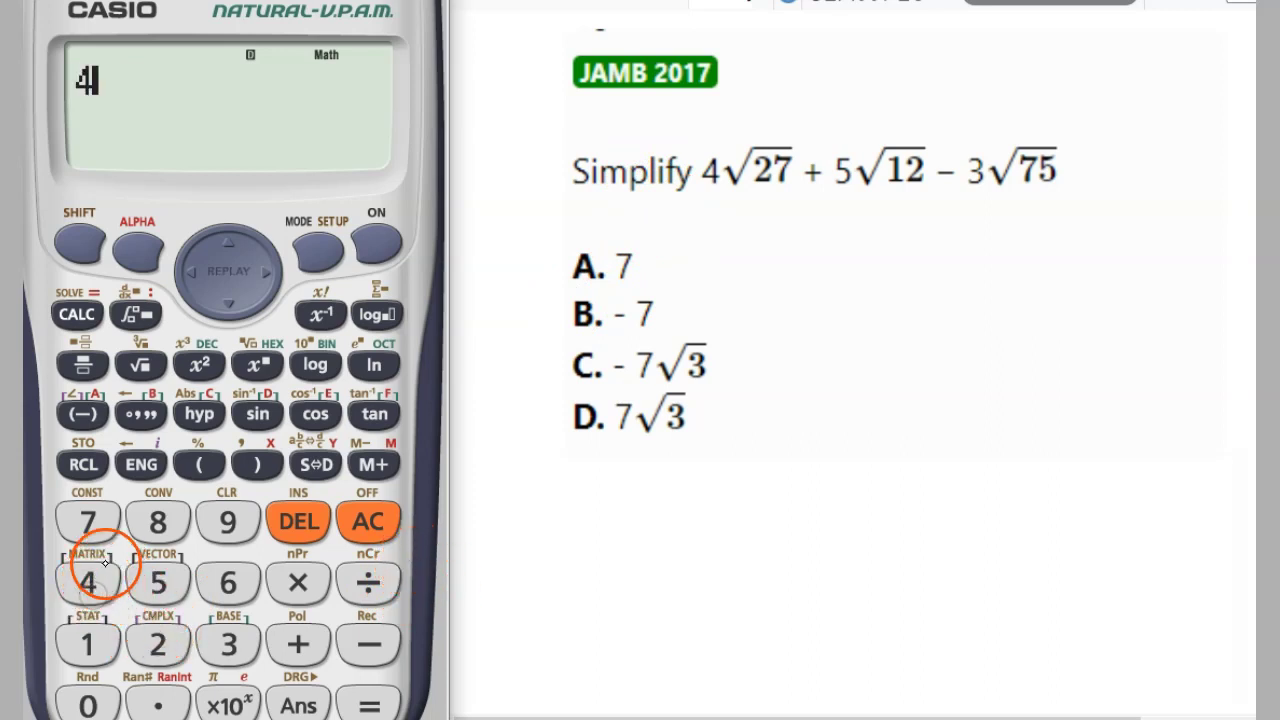
{"action": "left_click", "coordinate": [140, 364]}
{"action": "left_click", "coordinate": [158, 644]}
{"action": "left_click", "coordinate": [88, 521]}
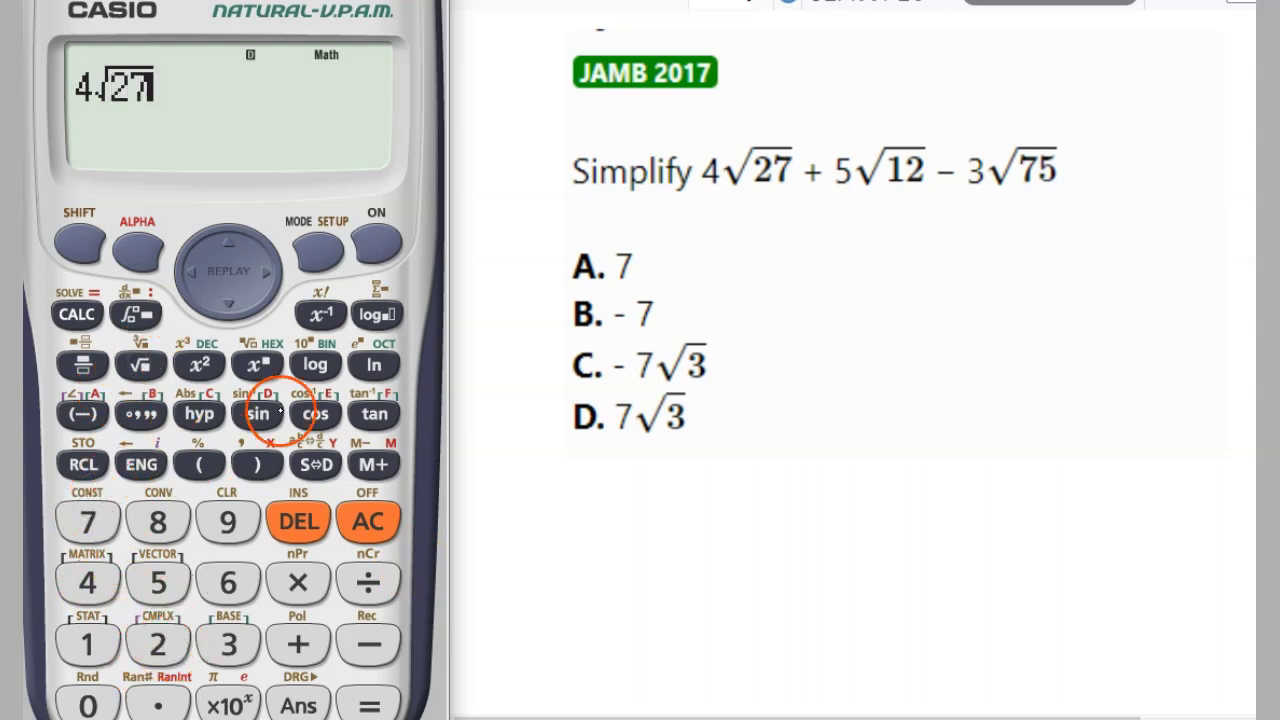
{"action": "key", "text": "Right"}
Step: Add 5√12 as the second term of the expression
{"action": "left_click", "coordinate": [298, 640]}
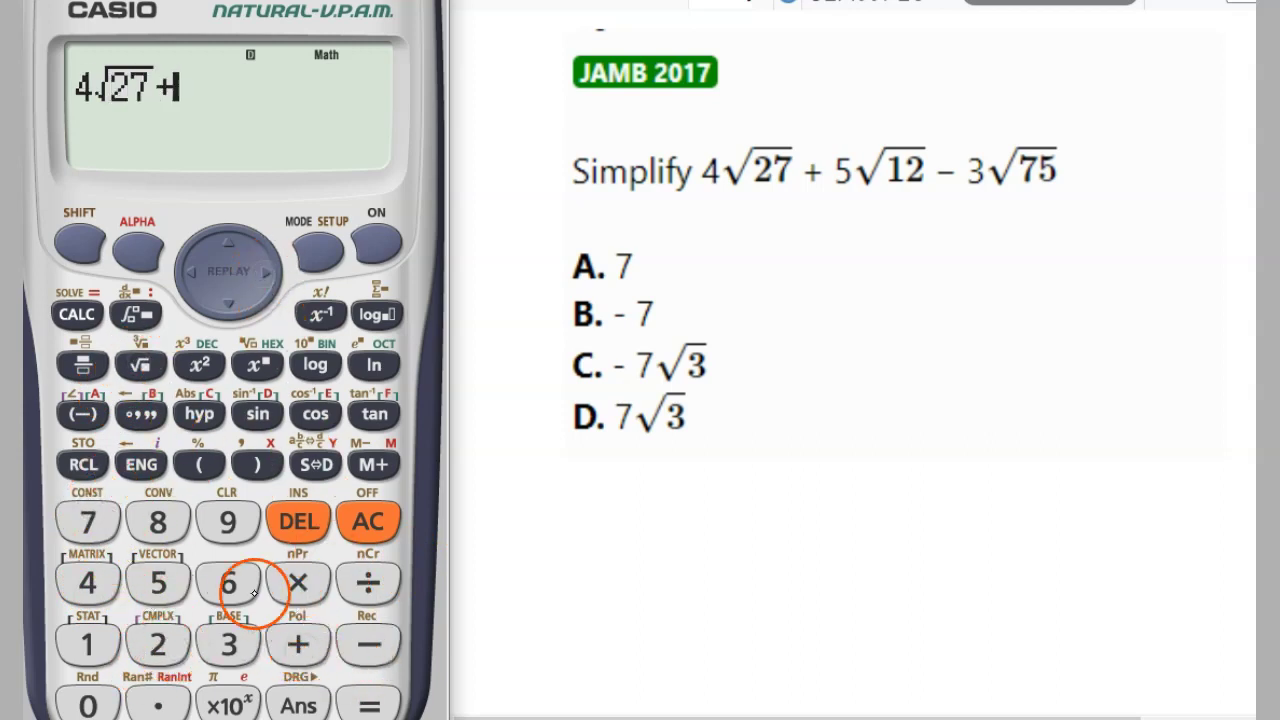
{"action": "left_click", "coordinate": [160, 584]}
{"action": "left_click", "coordinate": [140, 364]}
{"action": "left_click", "coordinate": [88, 644]}
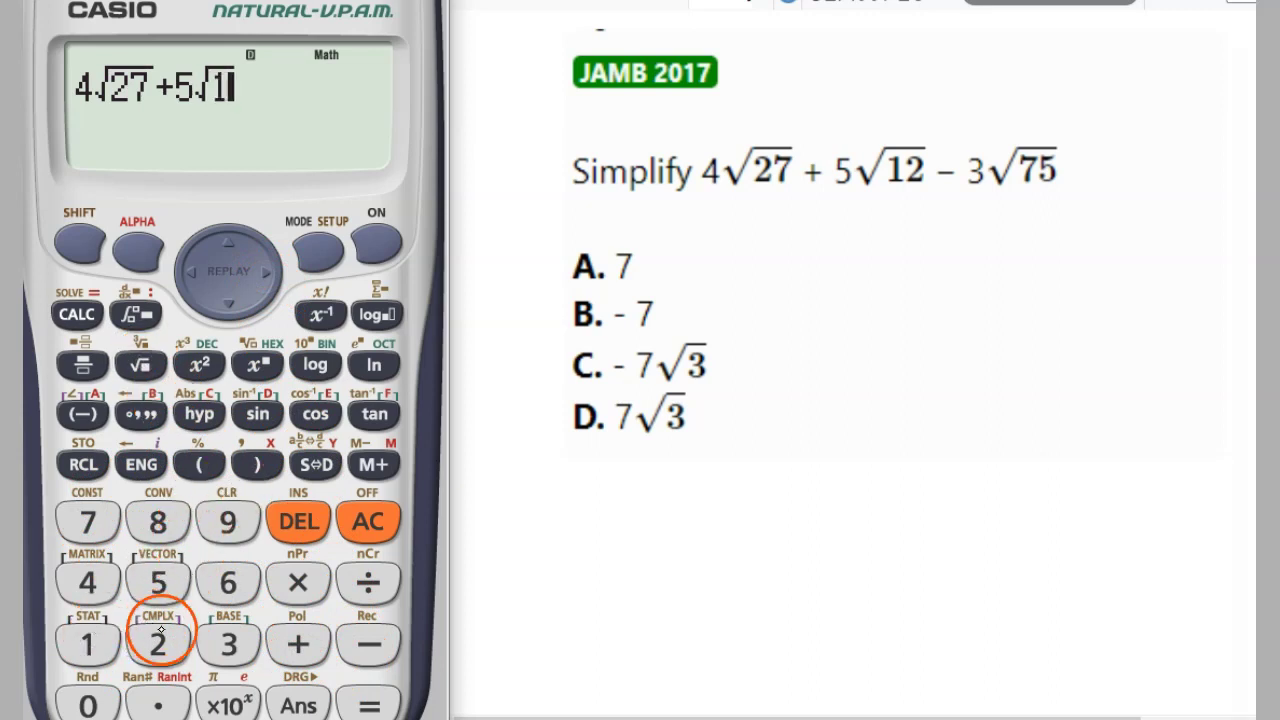
{"action": "left_click", "coordinate": [158, 644]}
{"action": "key", "text": "Right"}
Step: Subtract 3√75 from the expression, evaluate it, and circle option D as the answer in red
{"action": "left_click", "coordinate": [370, 644]}
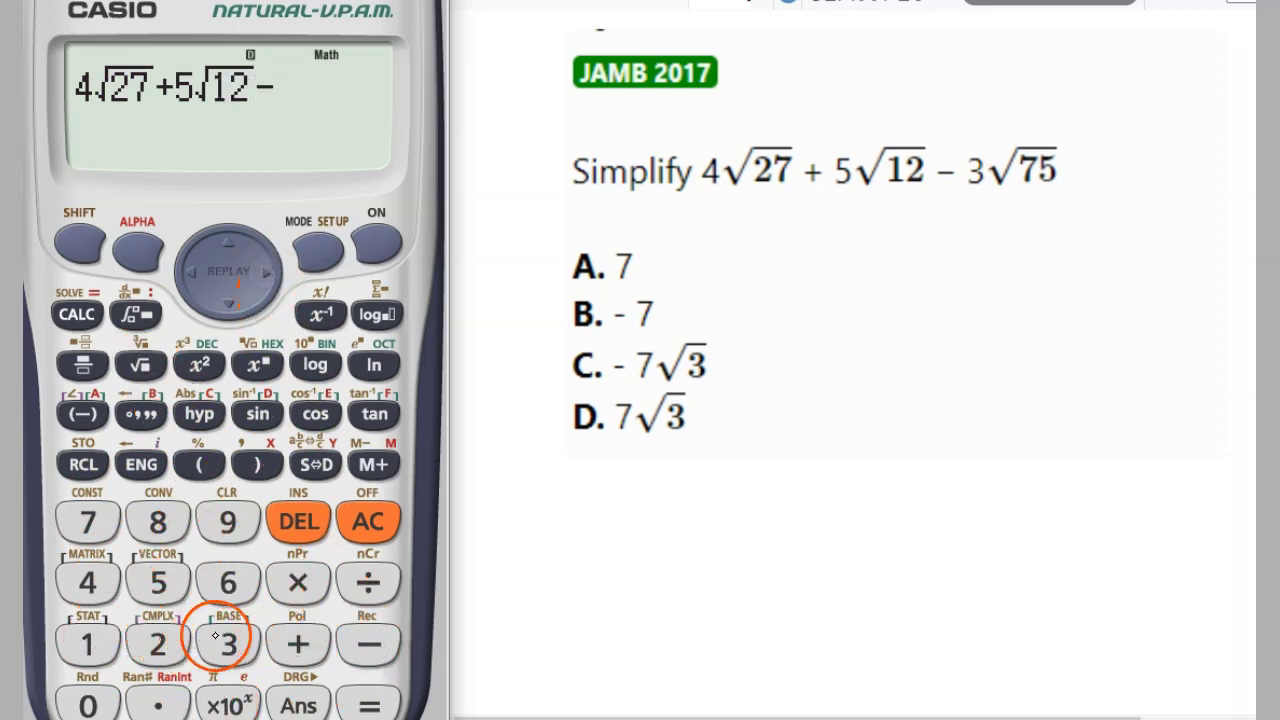
{"action": "left_click", "coordinate": [215, 635]}
{"action": "left_click", "coordinate": [140, 364]}
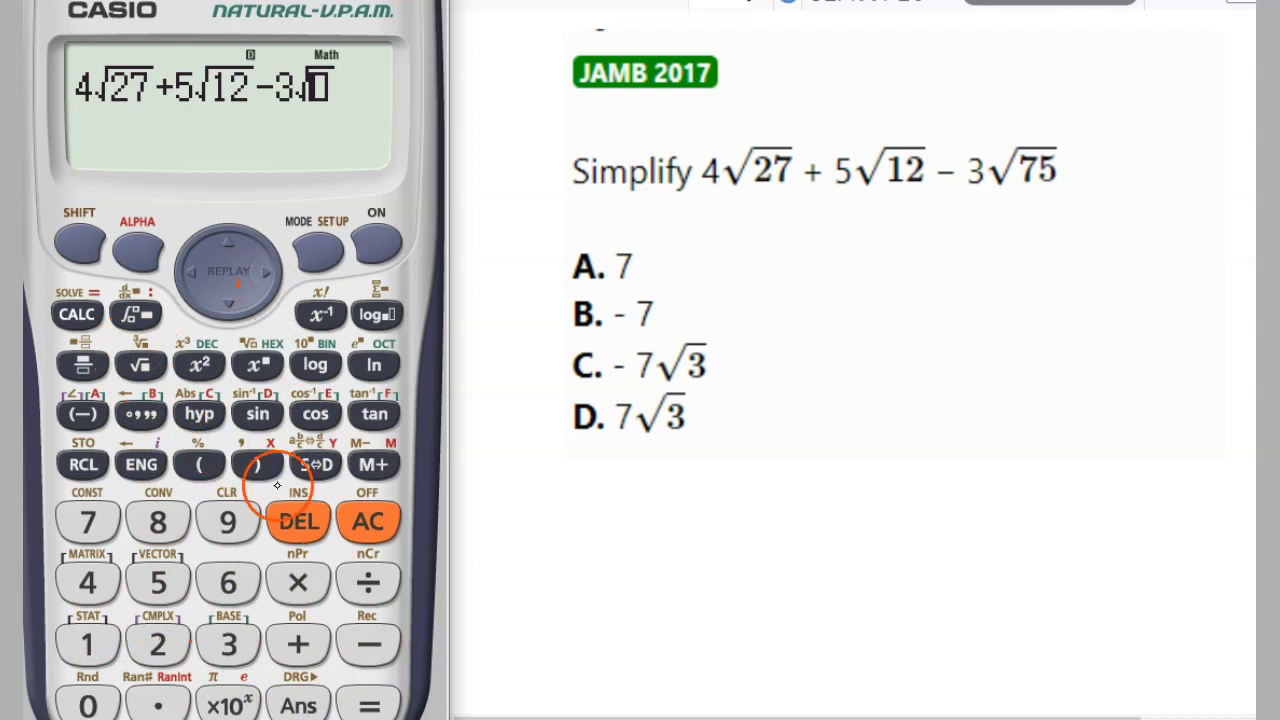
{"action": "left_click", "coordinate": [88, 521]}
{"action": "left_click", "coordinate": [158, 583]}
{"action": "left_click", "coordinate": [398, 690]}
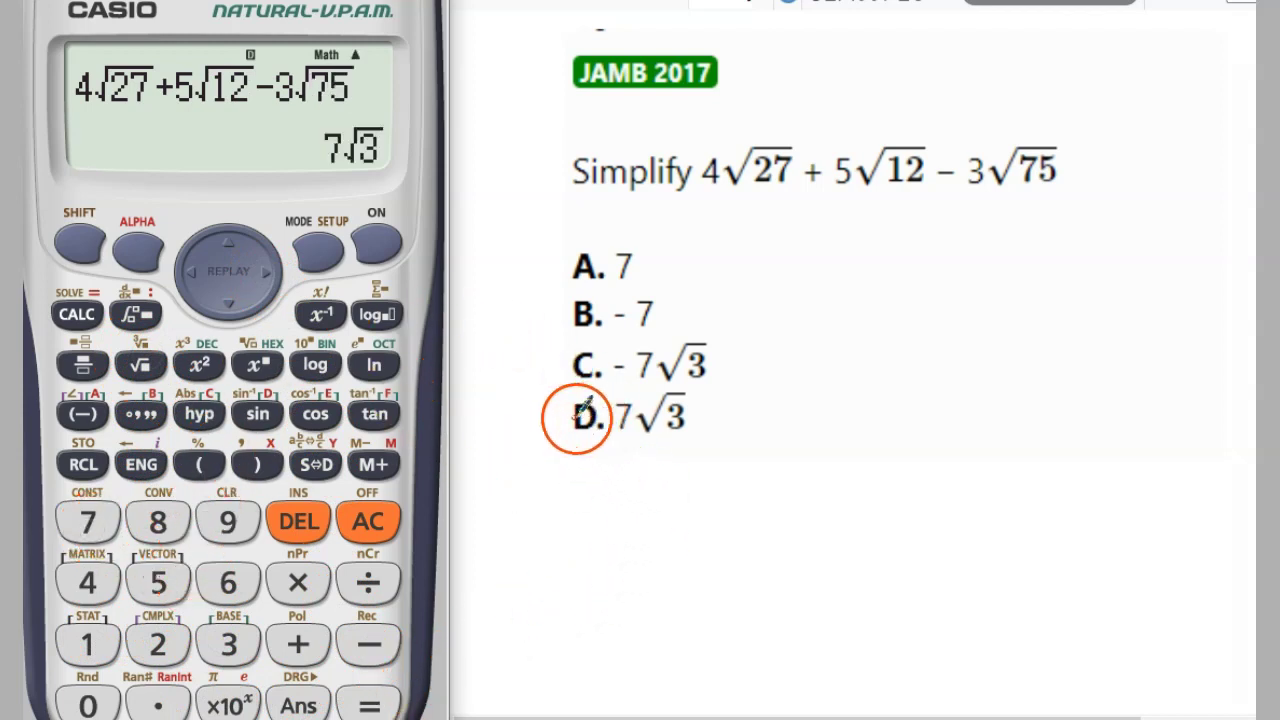
{"action": "mouse_move", "coordinate": [588, 405]}
{"action": "left_mouse_down"}
{"action": "mouse_move", "coordinate": [574, 449]}
{"action": "mouse_move", "coordinate": [606, 434]}
{"action": "left_mouse_up"}
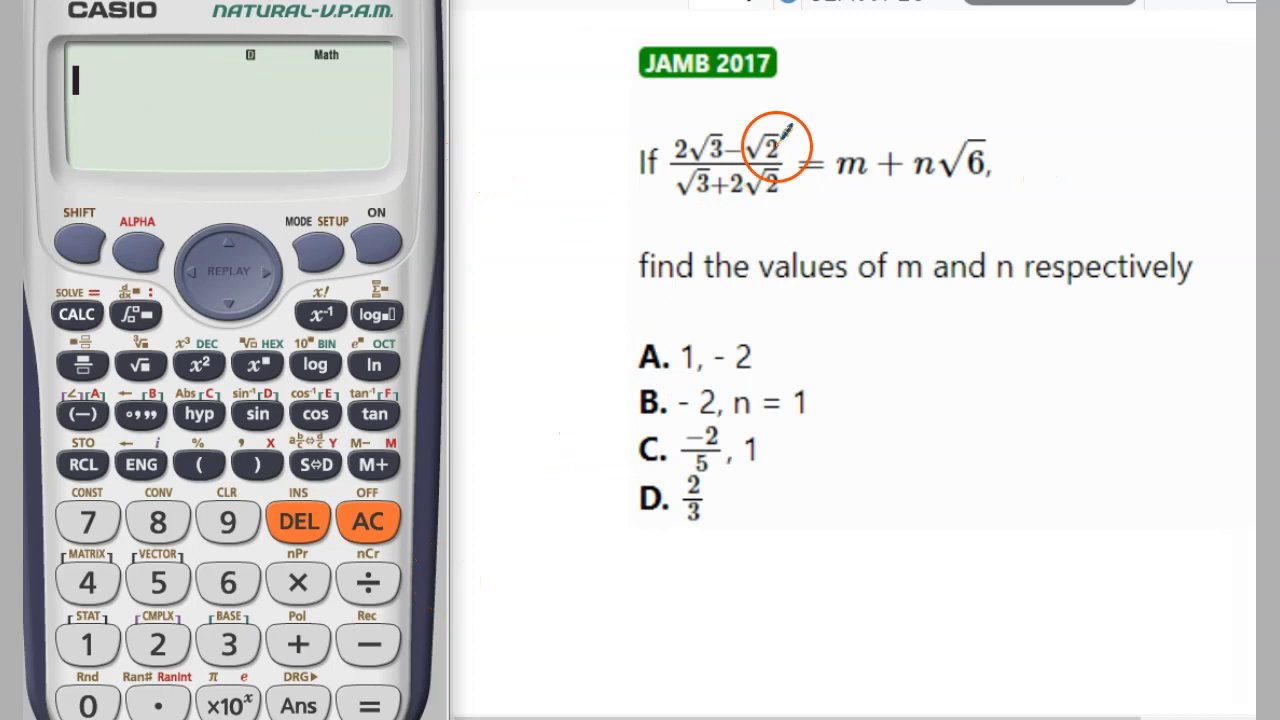
Step: Circle the fraction in the m + n√6 question in red and enter its numerator, 2√3 − √2, as a calculator fraction
{"action": "mouse_move", "coordinate": [708, 130]}
{"action": "left_mouse_down"}
{"action": "mouse_move", "coordinate": [674, 120]}
{"action": "mouse_move", "coordinate": [757, 220]}
{"action": "mouse_move", "coordinate": [789, 137]}
{"action": "mouse_move", "coordinate": [742, 118]}
{"action": "left_mouse_up"}
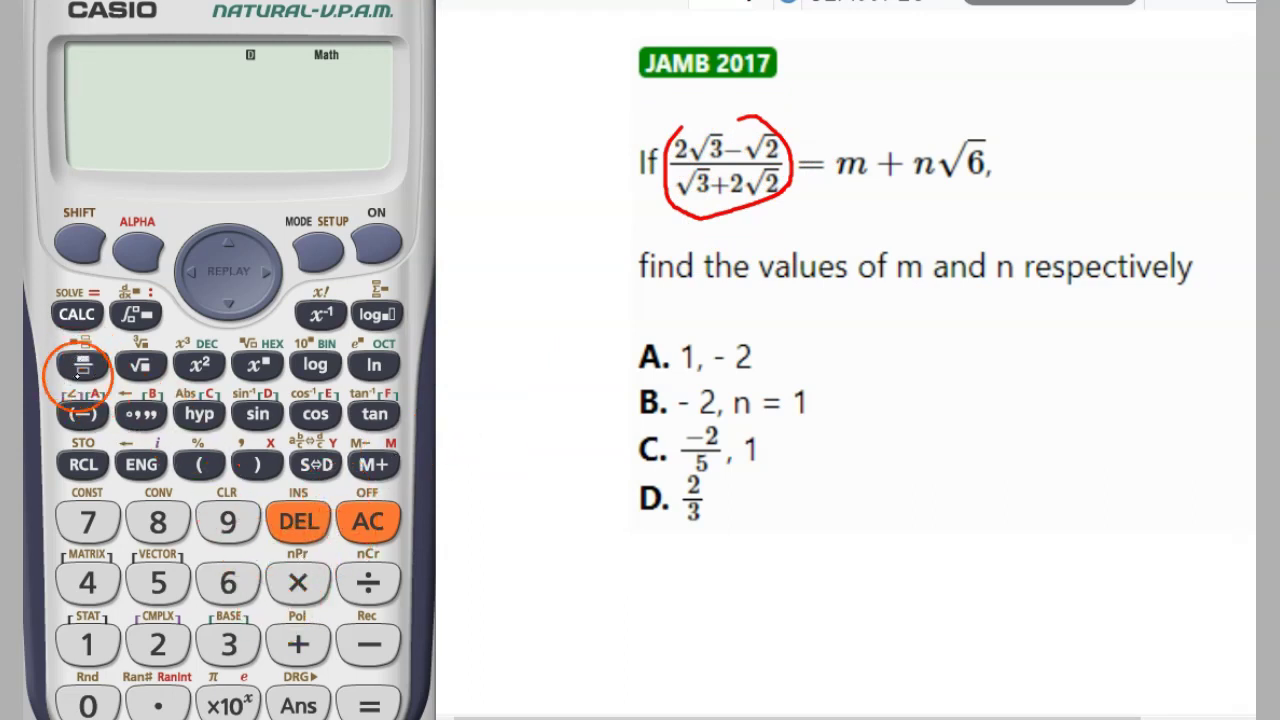
{"action": "left_click", "coordinate": [80, 366]}
{"action": "left_click", "coordinate": [159, 630]}
{"action": "left_click", "coordinate": [140, 365]}
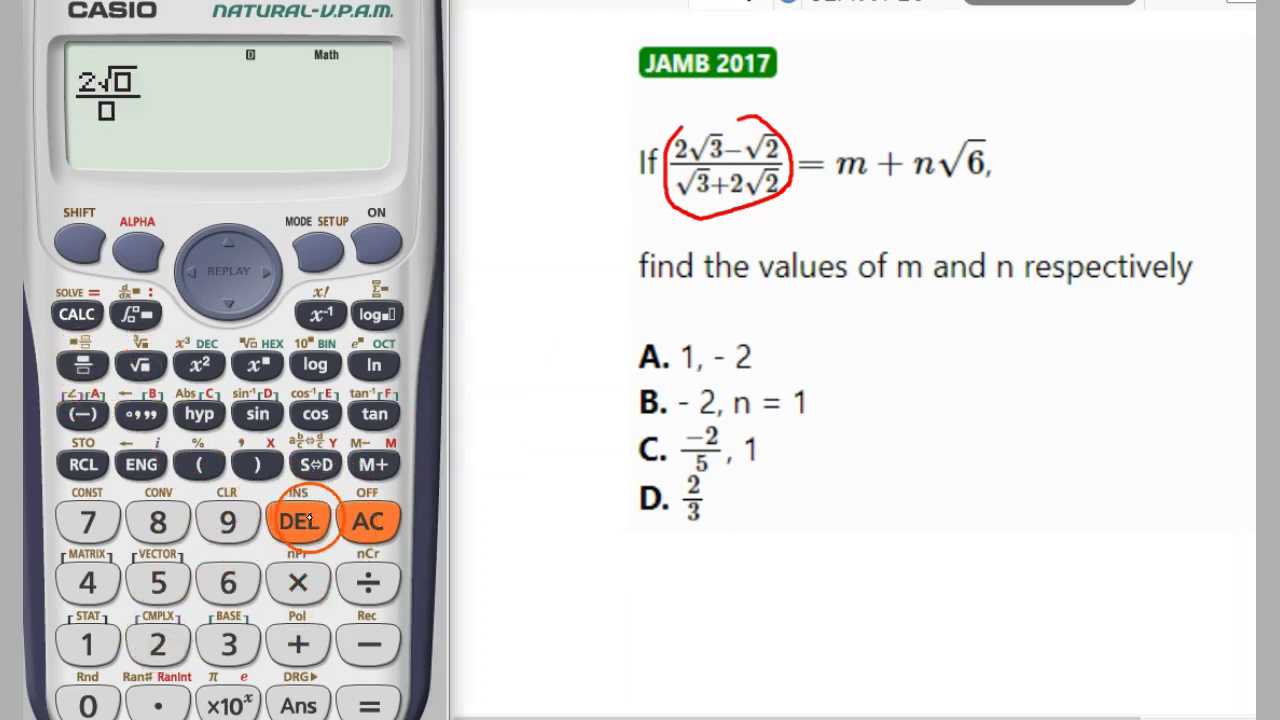
{"action": "left_click", "coordinate": [229, 635]}
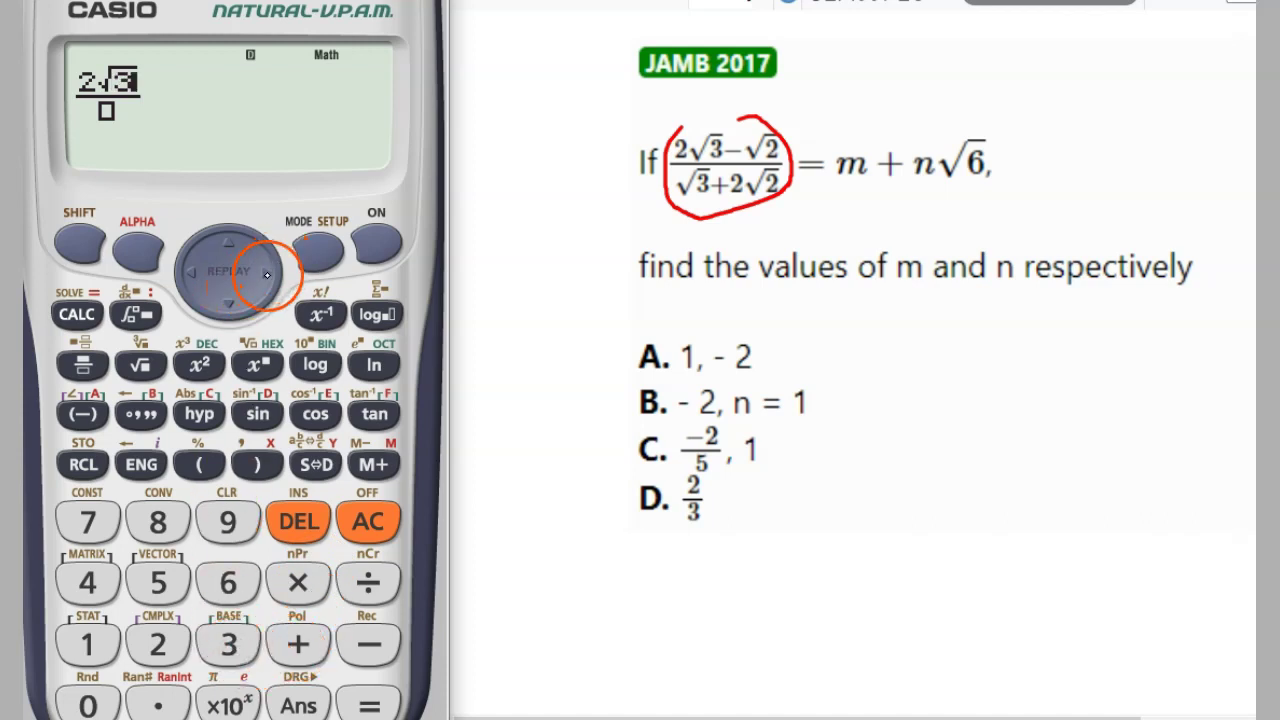
{"action": "left_click", "coordinate": [369, 643]}
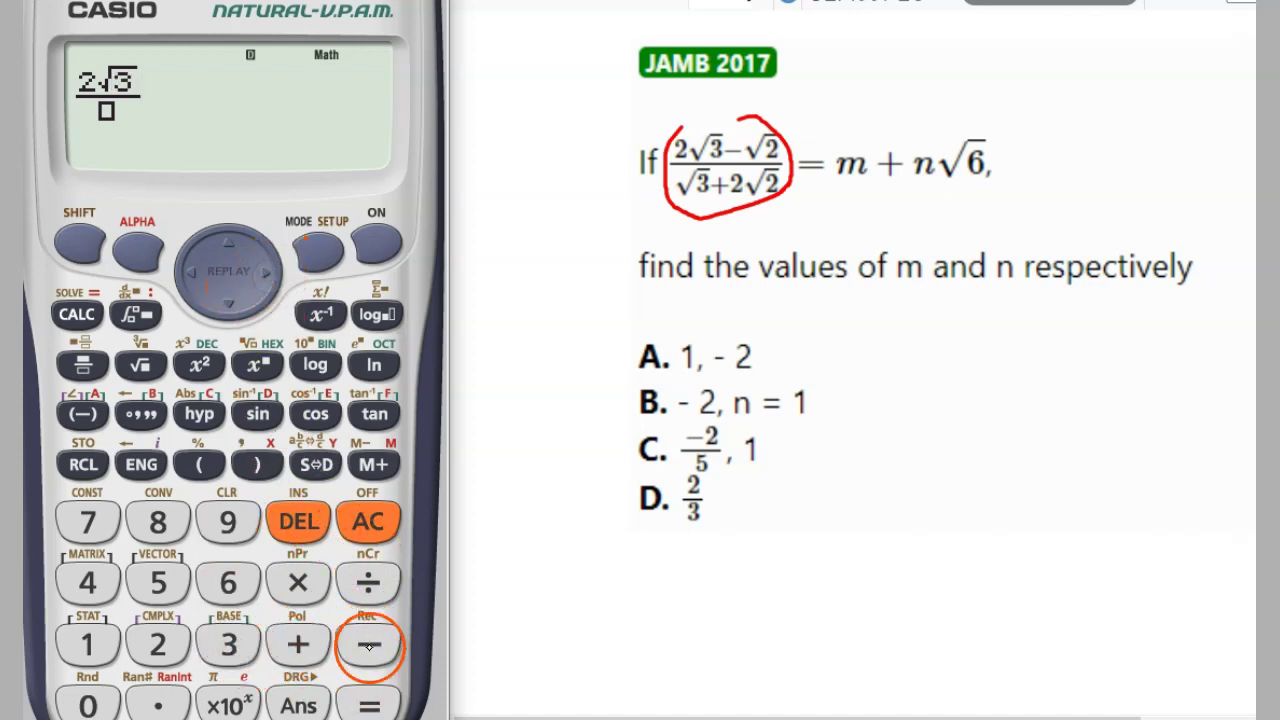
{"action": "left_click", "coordinate": [140, 365]}
{"action": "left_click", "coordinate": [157, 643]}
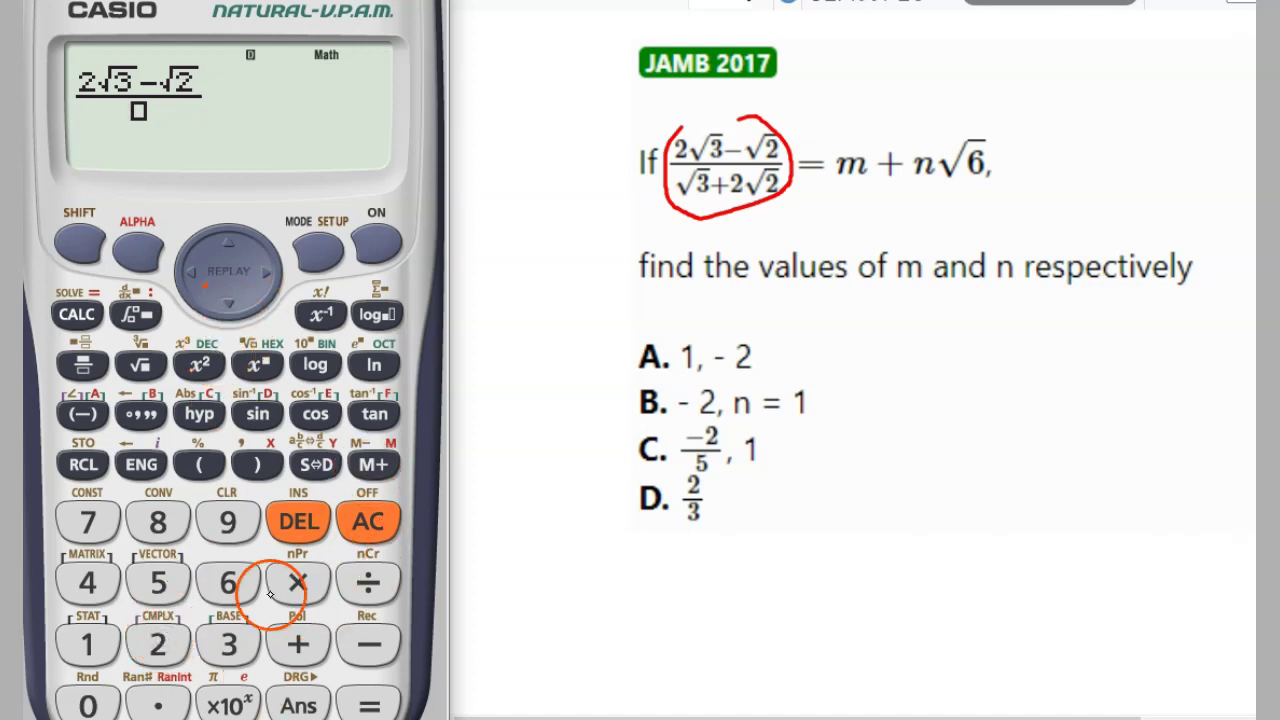
Step: Fill in the fraction's denominator as √3 + 2√2 and evaluate it
{"action": "left_click", "coordinate": [140, 365]}
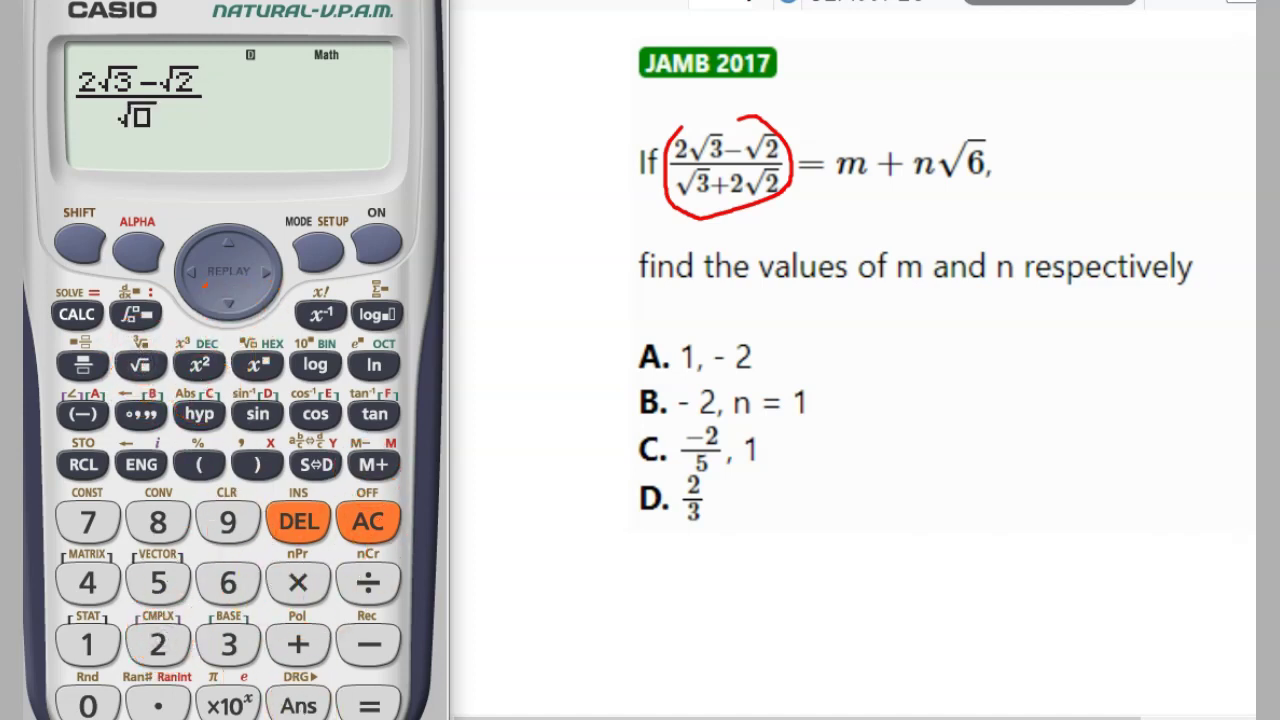
{"action": "left_click", "coordinate": [229, 643]}
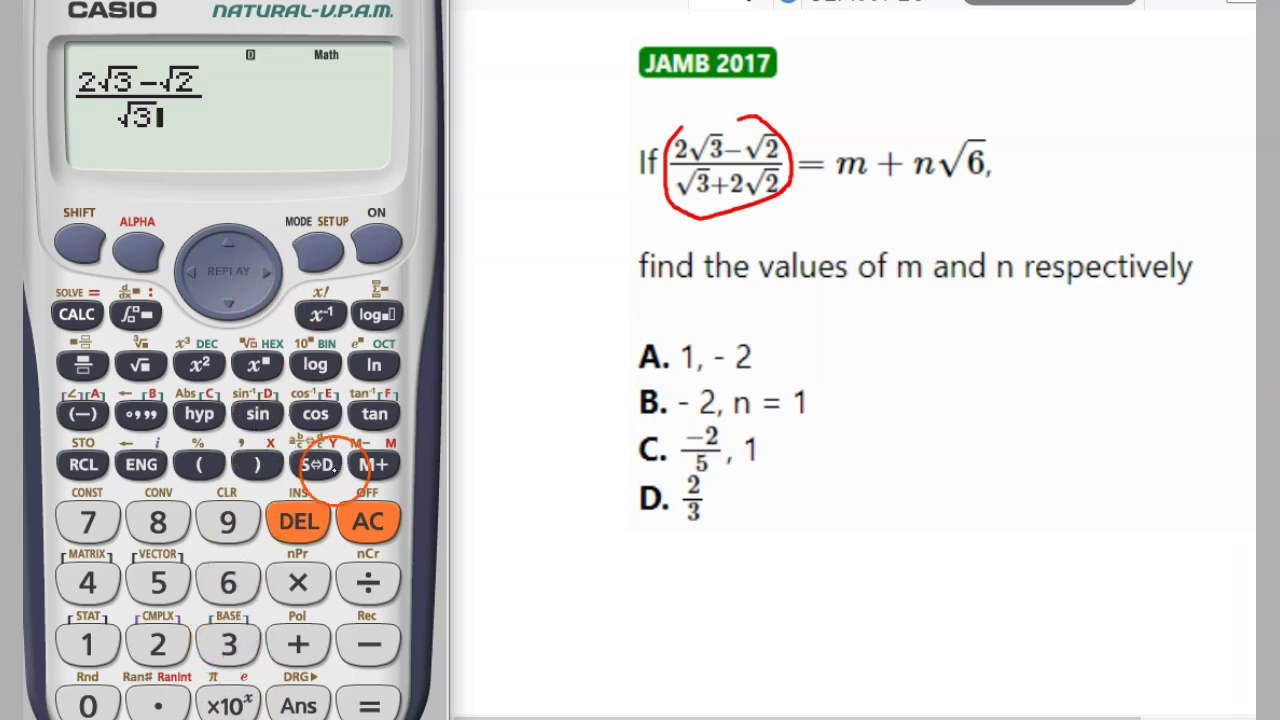
{"action": "left_click", "coordinate": [298, 644]}
{"action": "left_click", "coordinate": [158, 644]}
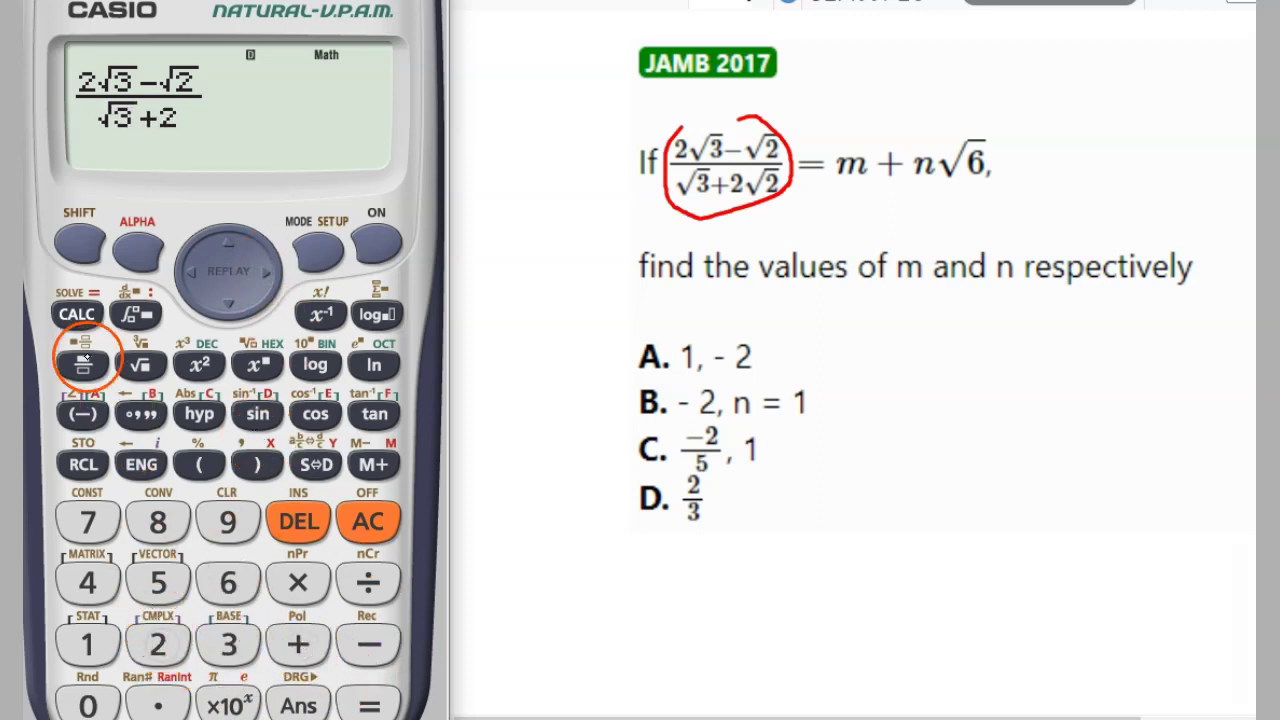
{"action": "left_click", "coordinate": [140, 360]}
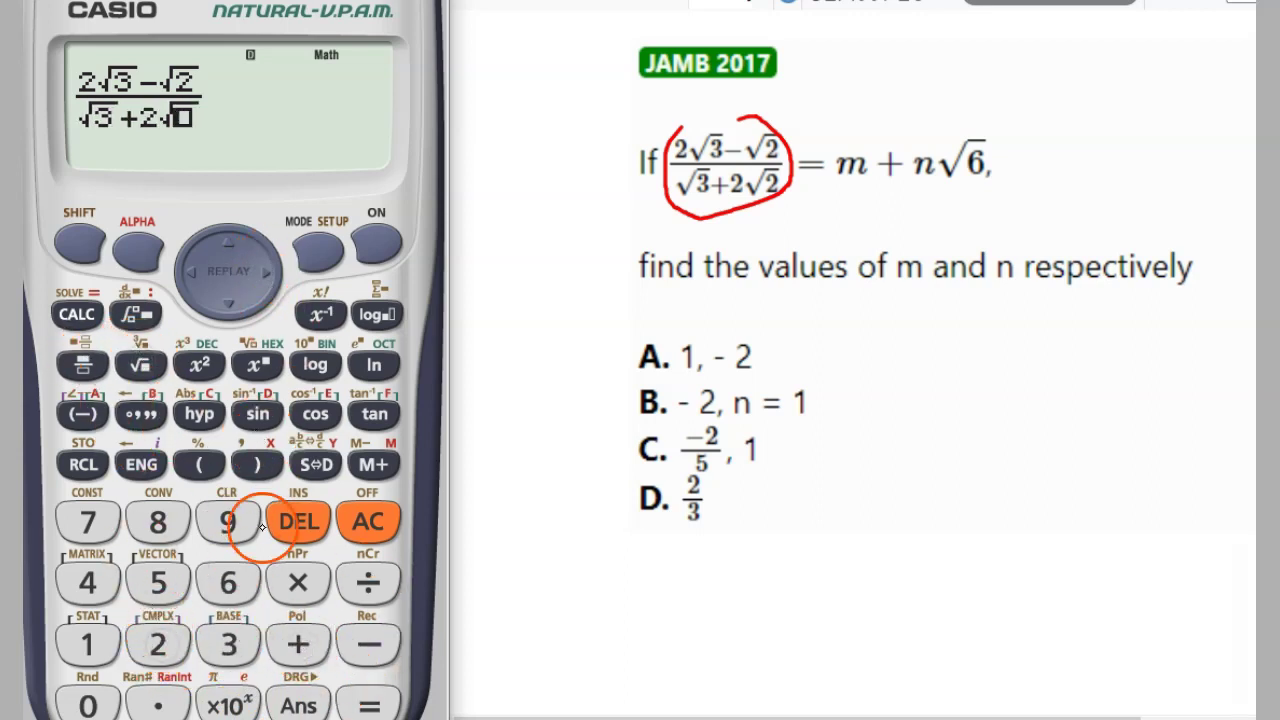
{"action": "left_click", "coordinate": [371, 696]}
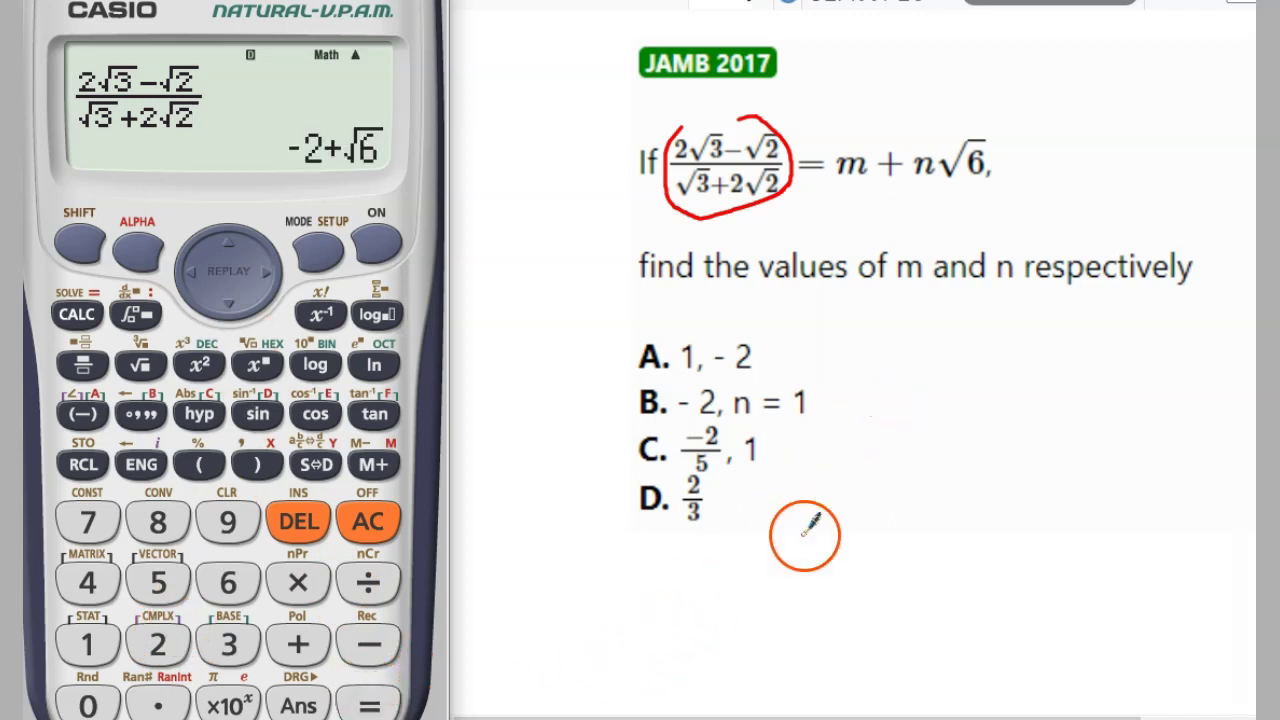
Step: Handwrite −2 + √6 in red beside the options and circle m and n in the question's equation
{"action": "mouse_move", "coordinate": [851, 517]}
{"action": "left_mouse_down"}
{"action": "mouse_move", "coordinate": [886, 509]}
{"action": "mouse_move", "coordinate": [896, 538]}
{"action": "mouse_move", "coordinate": [926, 541]}
{"action": "mouse_move", "coordinate": [988, 512]}
{"action": "mouse_move", "coordinate": [975, 530]}
{"action": "left_mouse_up"}
{"action": "mouse_move", "coordinate": [1003, 510]}
{"action": "left_mouse_down"}
{"action": "mouse_move", "coordinate": [1017, 474]}
{"action": "mouse_move", "coordinate": [1083, 466]}
{"action": "mouse_move", "coordinate": [1070, 520]}
{"action": "left_mouse_up"}
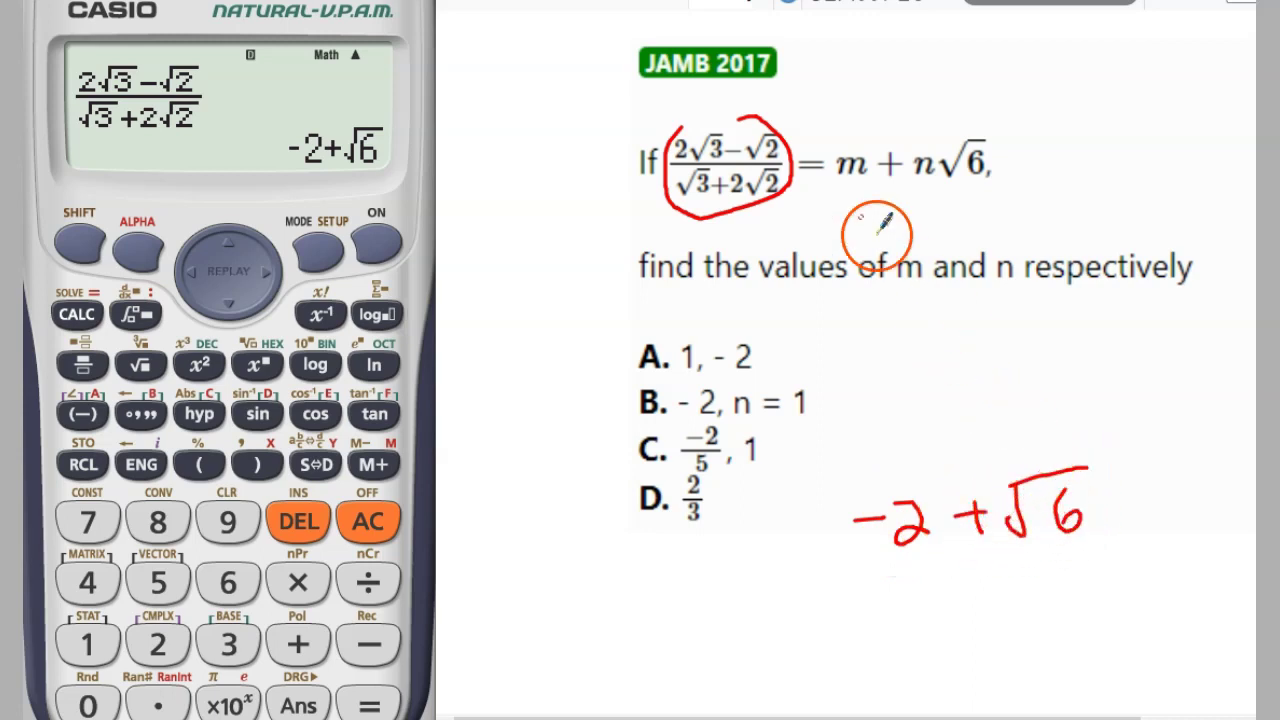
{"action": "mouse_move", "coordinate": [849, 145]}
{"action": "left_mouse_down"}
{"action": "mouse_move", "coordinate": [929, 126]}
{"action": "mouse_move", "coordinate": [936, 138]}
{"action": "left_mouse_up"}
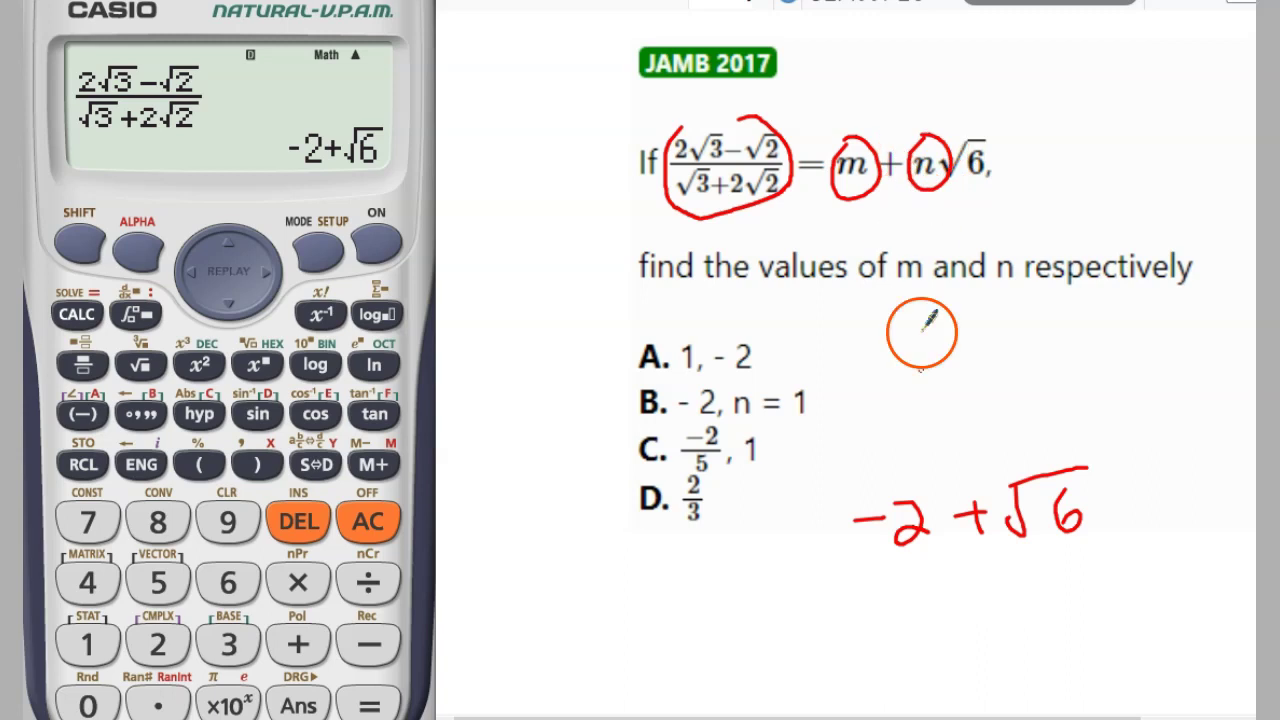
Step: Write m = −2 and n = 1 in red, adding the coefficient 1 before √6, and mark option B
{"action": "mouse_move", "coordinate": [888, 392]}
{"action": "left_mouse_down"}
{"action": "mouse_move", "coordinate": [908, 366]}
{"action": "mouse_move", "coordinate": [940, 382]}
{"action": "mouse_move", "coordinate": [996, 354]}
{"action": "mouse_move", "coordinate": [1004, 370]}
{"action": "mouse_move", "coordinate": [1040, 356]}
{"action": "left_mouse_up"}
{"action": "left_click_drag", "start_coordinate": [1052, 348], "coordinate": [1082, 368]}
{"action": "mouse_move", "coordinate": [920, 442]}
{"action": "left_mouse_down"}
{"action": "mouse_move", "coordinate": [926, 460]}
{"action": "mouse_move", "coordinate": [944, 460]}
{"action": "left_mouse_up"}
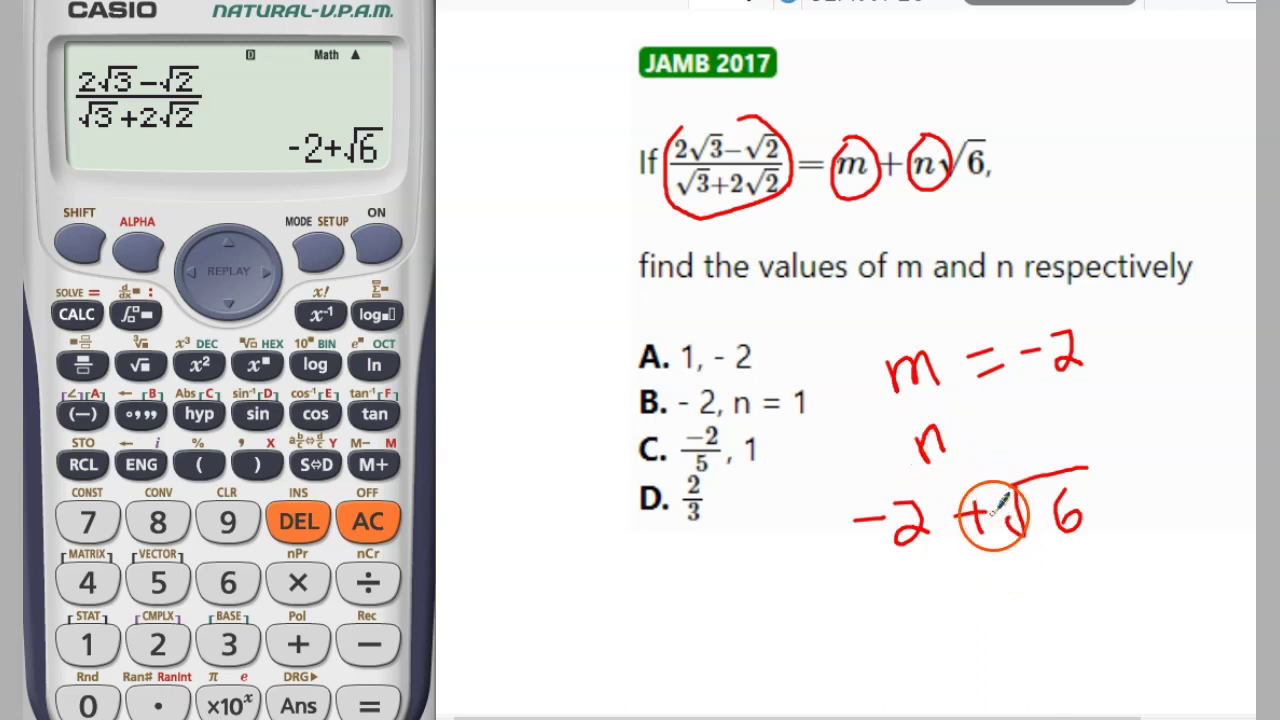
{"action": "left_click_drag", "start_coordinate": [1001, 498], "coordinate": [1002, 540]}
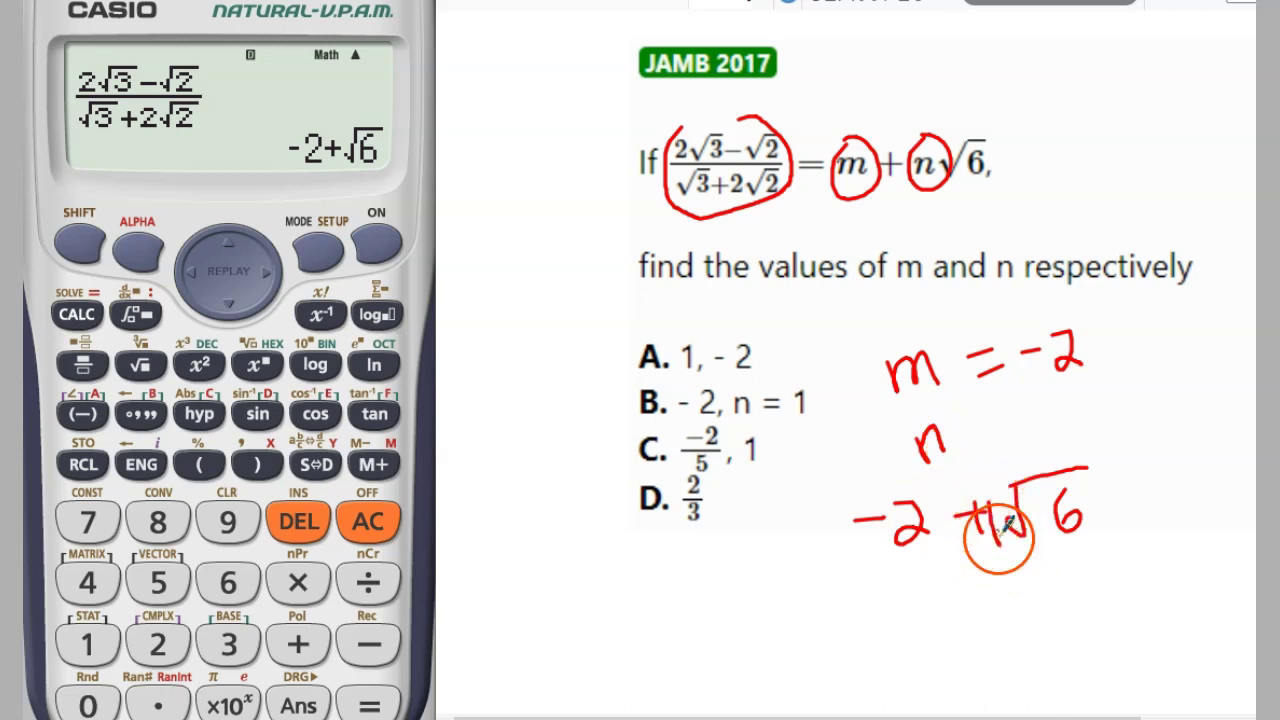
{"action": "mouse_move", "coordinate": [983, 417]}
{"action": "left_mouse_down"}
{"action": "mouse_move", "coordinate": [1006, 409]}
{"action": "mouse_move", "coordinate": [1040, 434]}
{"action": "left_mouse_up"}
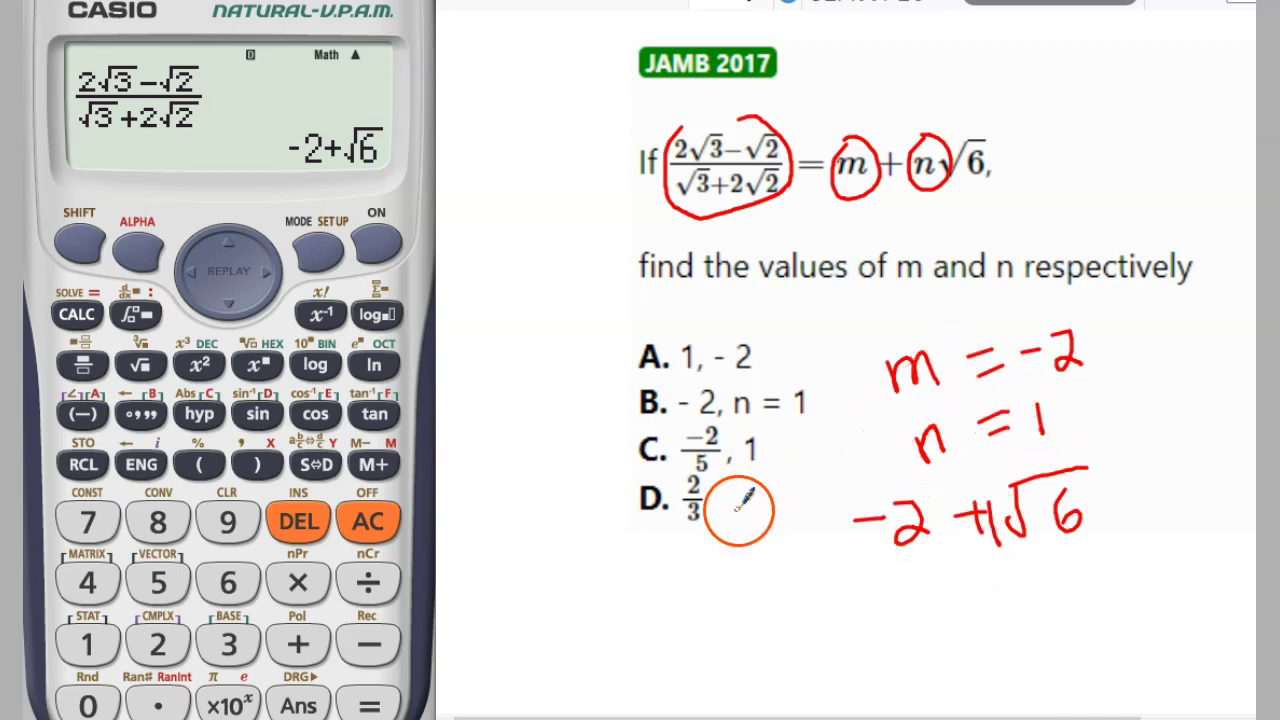
{"action": "mouse_move", "coordinate": [680, 385]}
{"action": "left_mouse_down"}
{"action": "mouse_move", "coordinate": [660, 370]}
{"action": "mouse_move", "coordinate": [665, 410]}
{"action": "mouse_move", "coordinate": [680, 385]}
{"action": "left_mouse_up"}
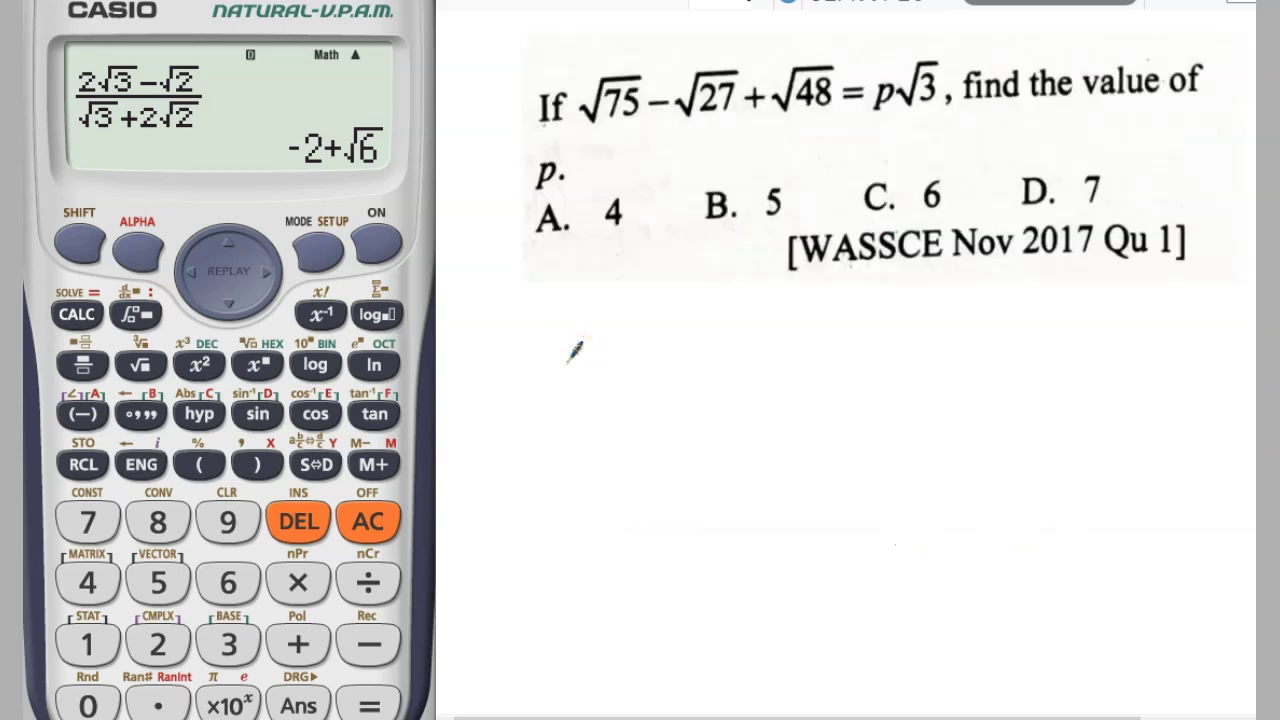
Step: Clear the calculator and enter √75 − √27 for the WASSCE Nov 2017 question
{"action": "left_click", "coordinate": [389, 246]}
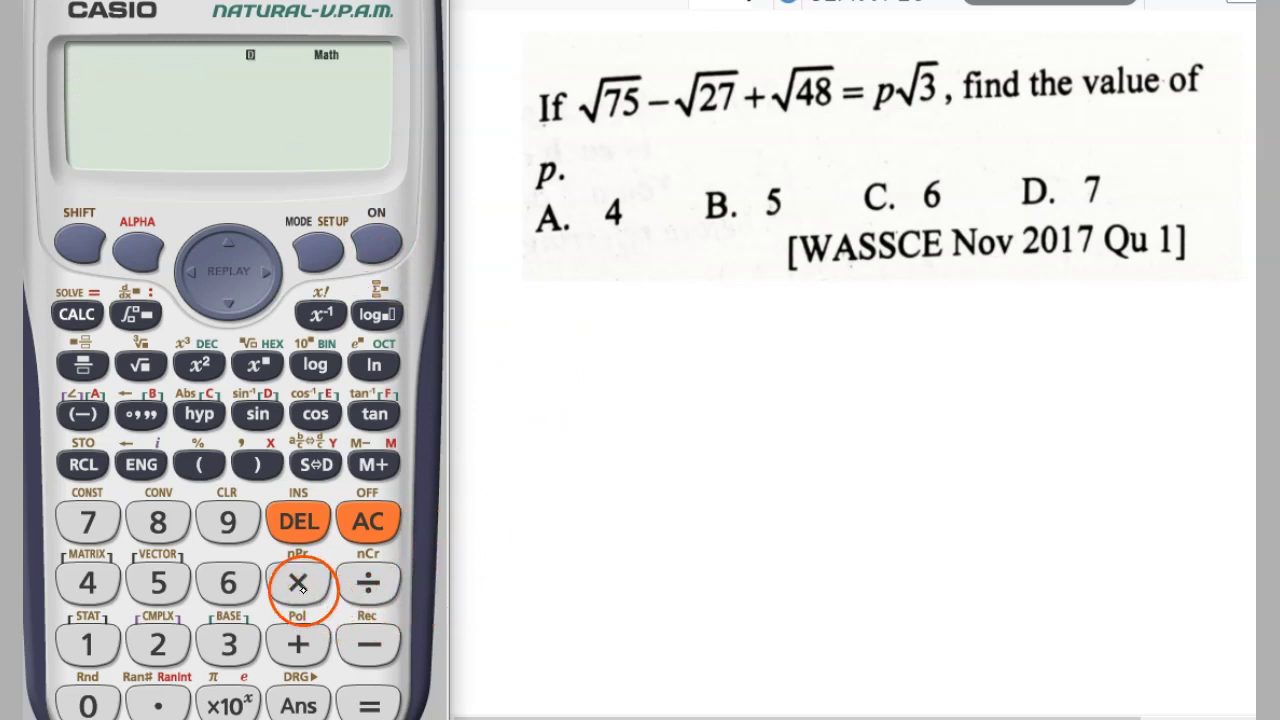
{"action": "left_click", "coordinate": [140, 365]}
{"action": "left_click", "coordinate": [87, 521]}
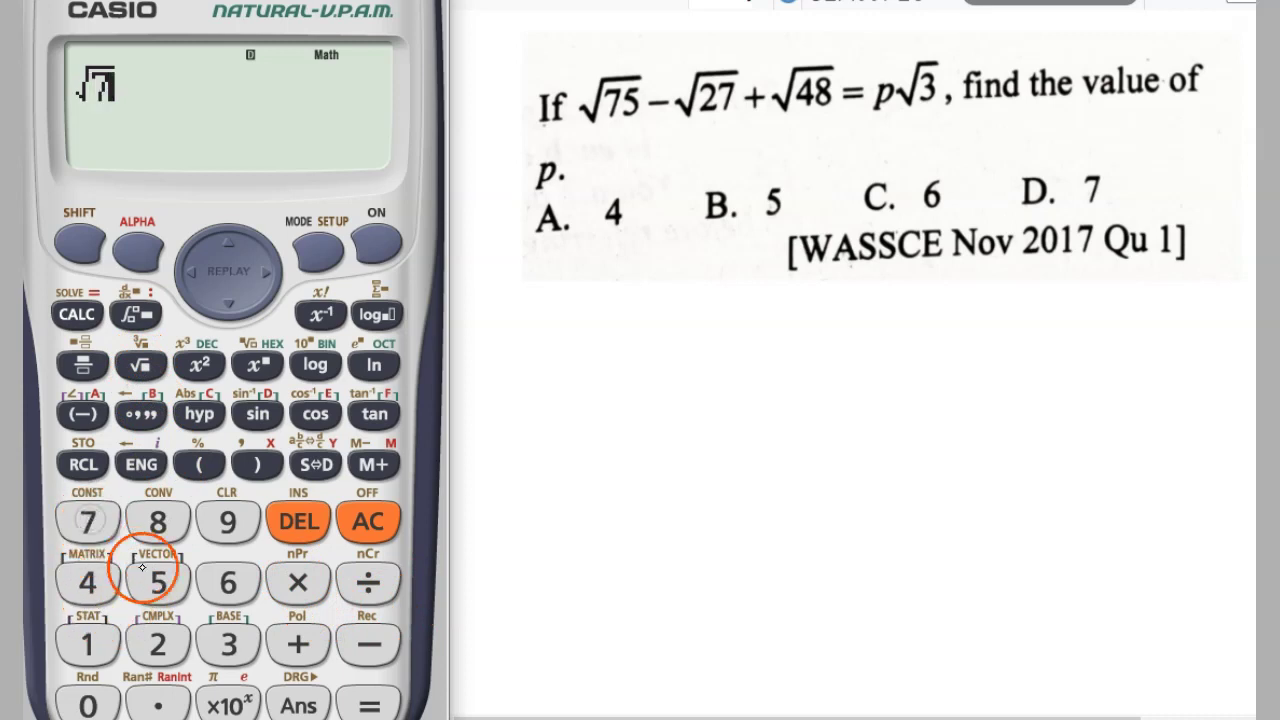
{"action": "left_click", "coordinate": [158, 582]}
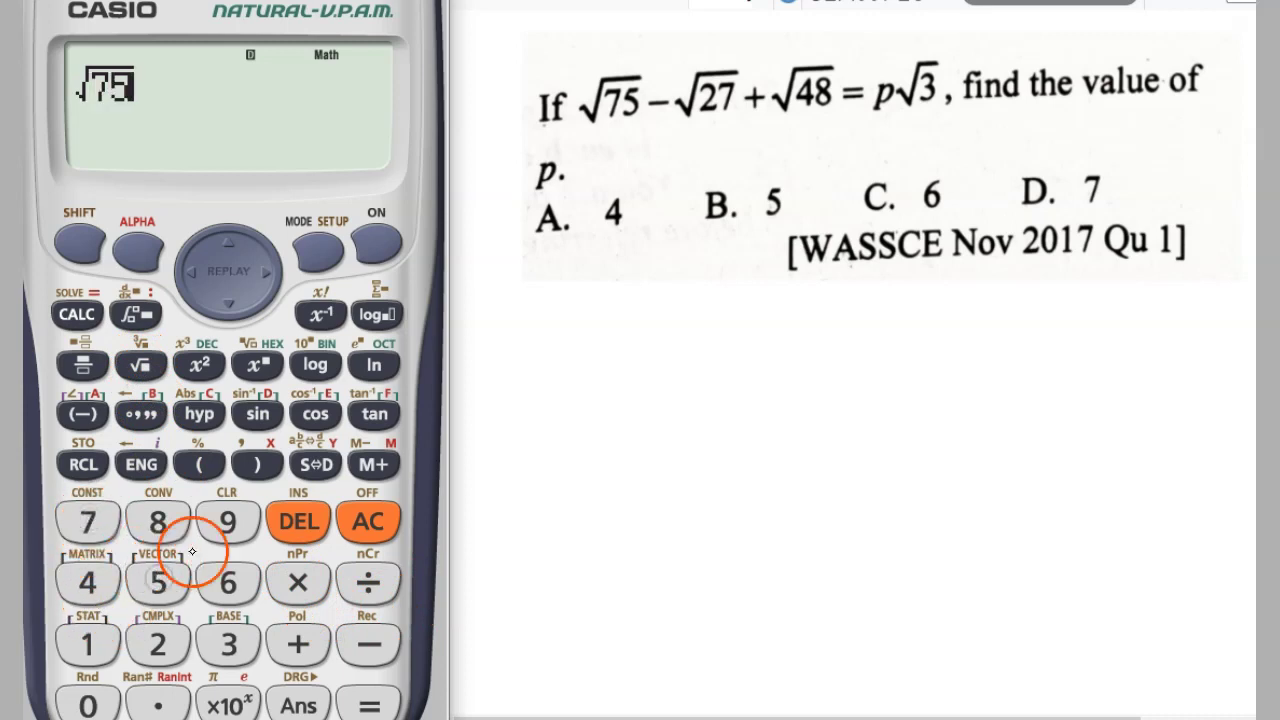
{"action": "left_click", "coordinate": [371, 637]}
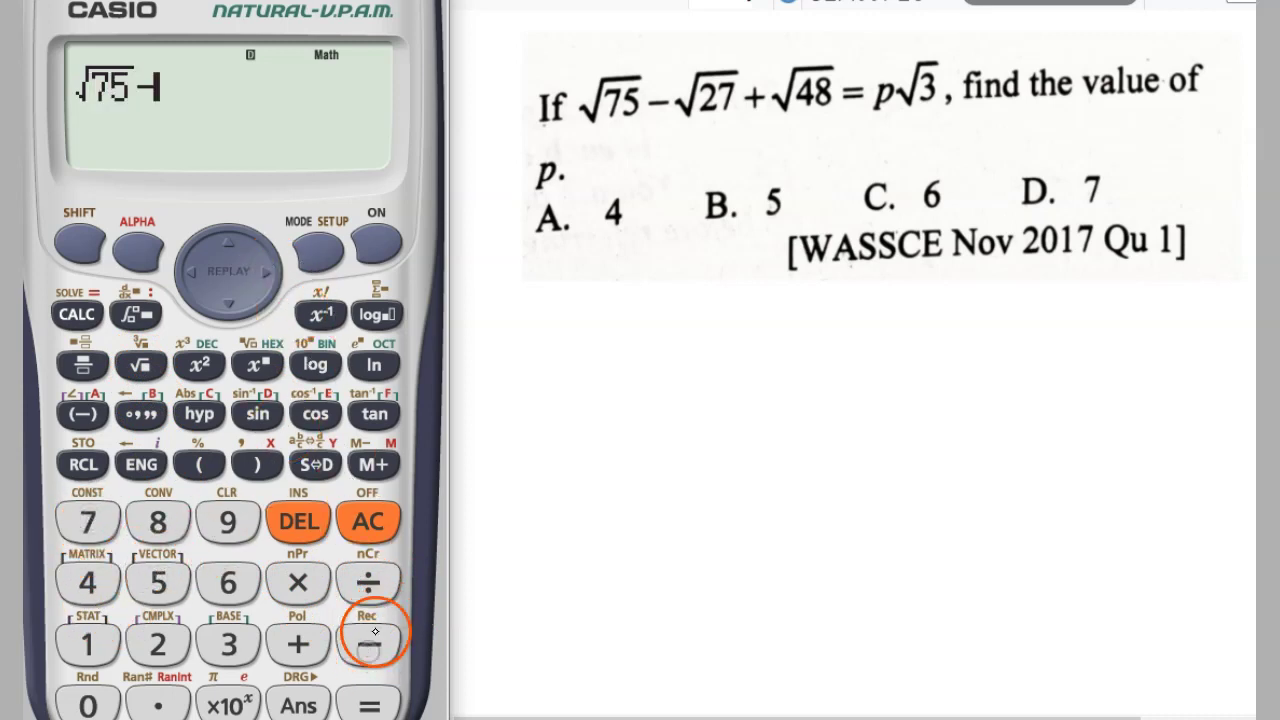
{"action": "left_click", "coordinate": [140, 365]}
{"action": "left_click", "coordinate": [158, 643]}
{"action": "left_click", "coordinate": [87, 521]}
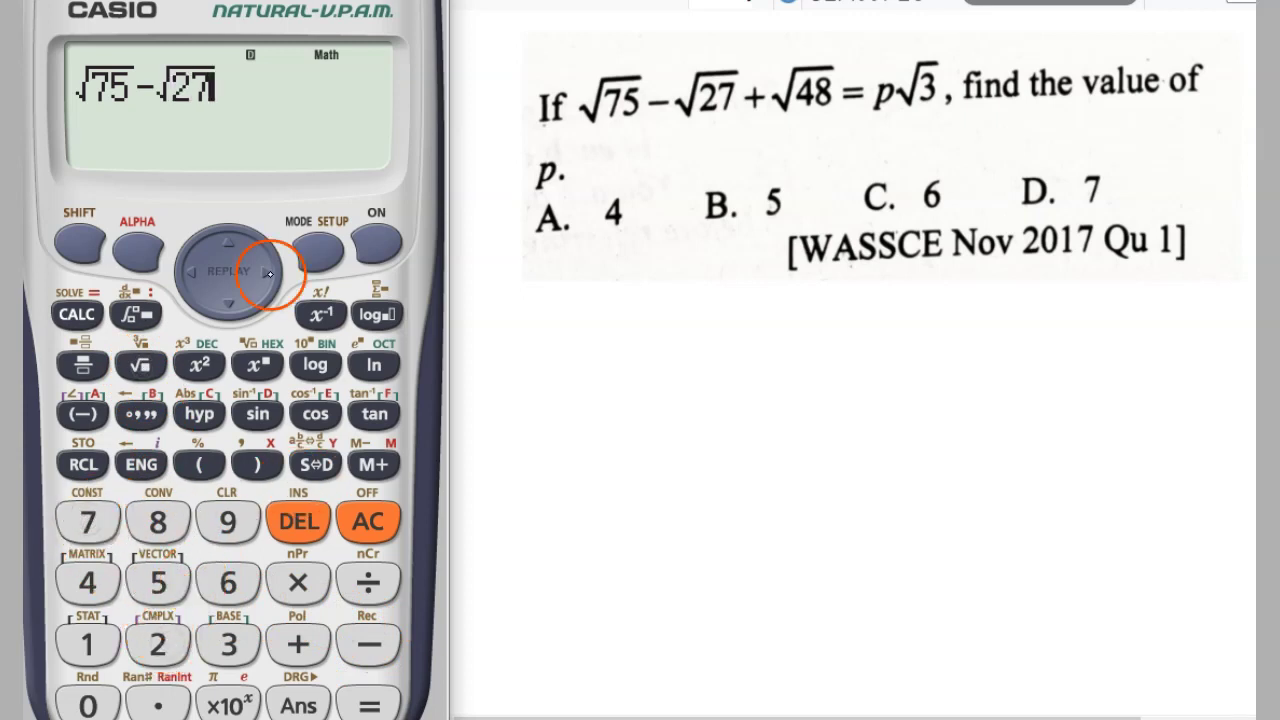
Step: Add √48 to the expression and evaluate it
{"action": "left_click", "coordinate": [298, 643]}
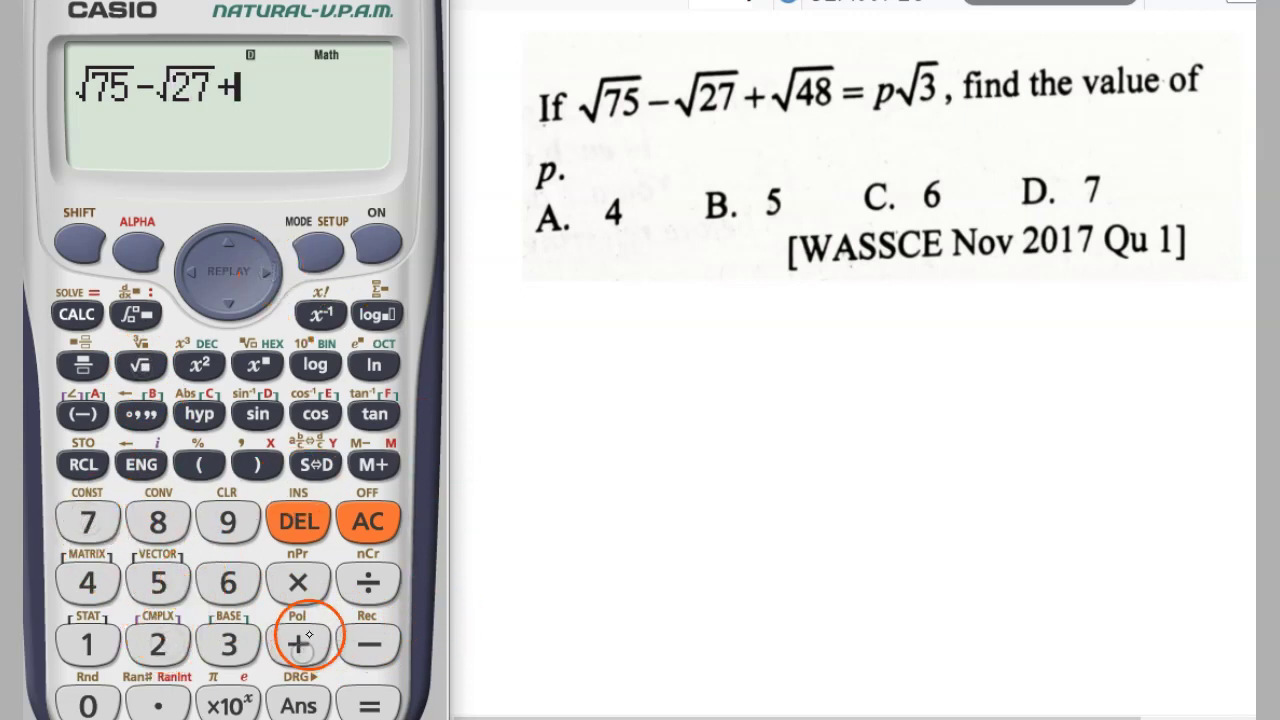
{"action": "left_click", "coordinate": [140, 365]}
{"action": "left_click", "coordinate": [87, 582]}
{"action": "left_click", "coordinate": [158, 521]}
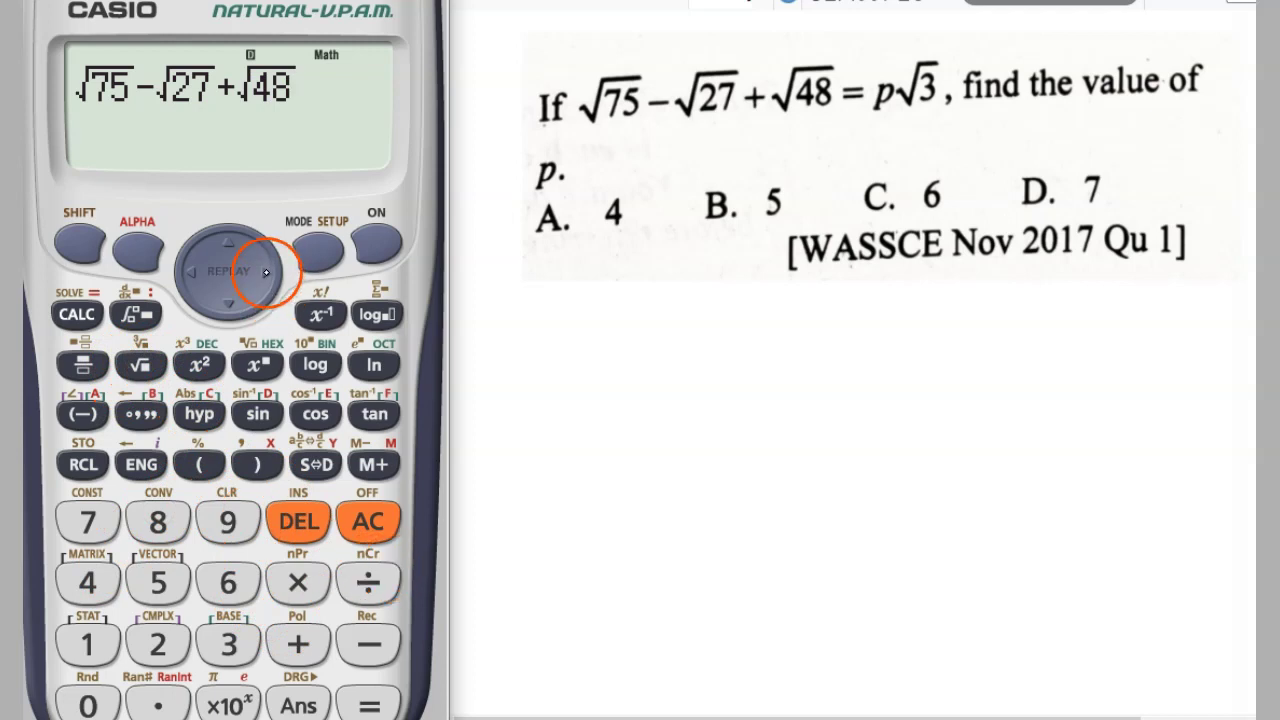
{"action": "left_click", "coordinate": [380, 703]}
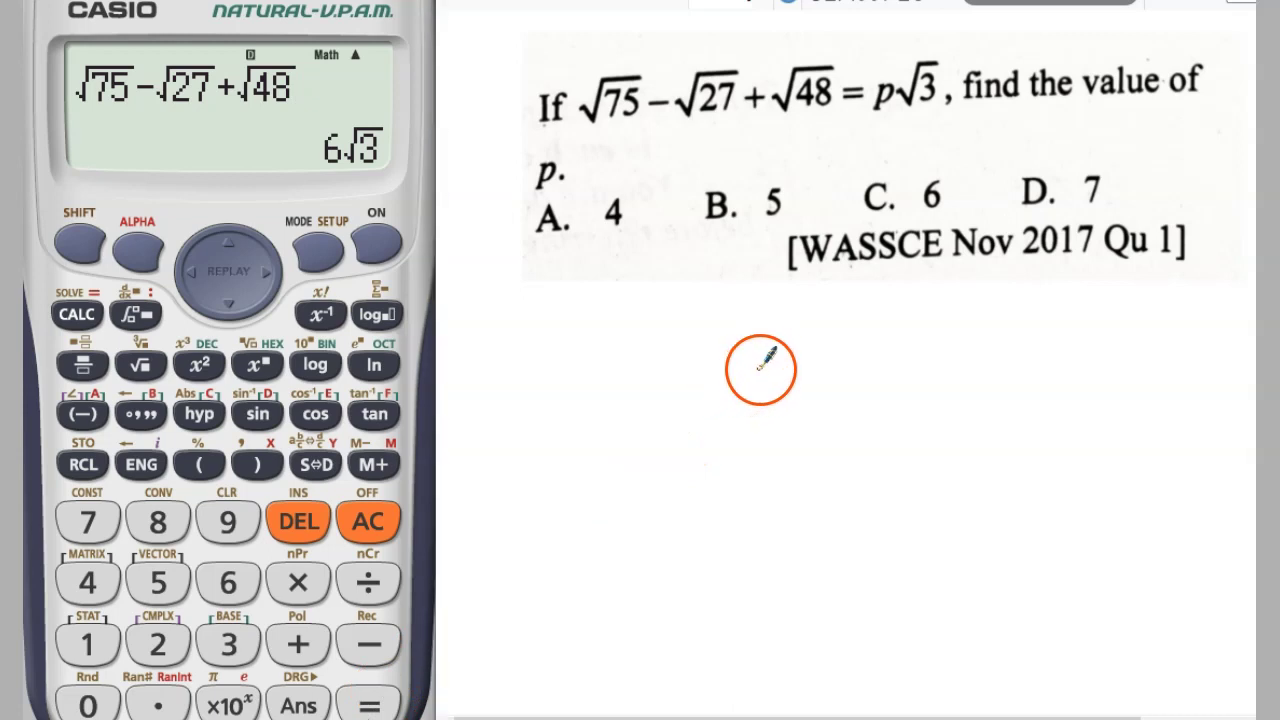
Step: Handwrite 6√3 = P√3 in red with its matching parts marked in grey, and circle option C as the answer
{"action": "mouse_move", "coordinate": [776, 366]}
{"action": "left_mouse_down"}
{"action": "mouse_move", "coordinate": [764, 399]}
{"action": "mouse_move", "coordinate": [806, 404]}
{"action": "mouse_move", "coordinate": [808, 351]}
{"action": "mouse_move", "coordinate": [852, 403]}
{"action": "left_mouse_up"}
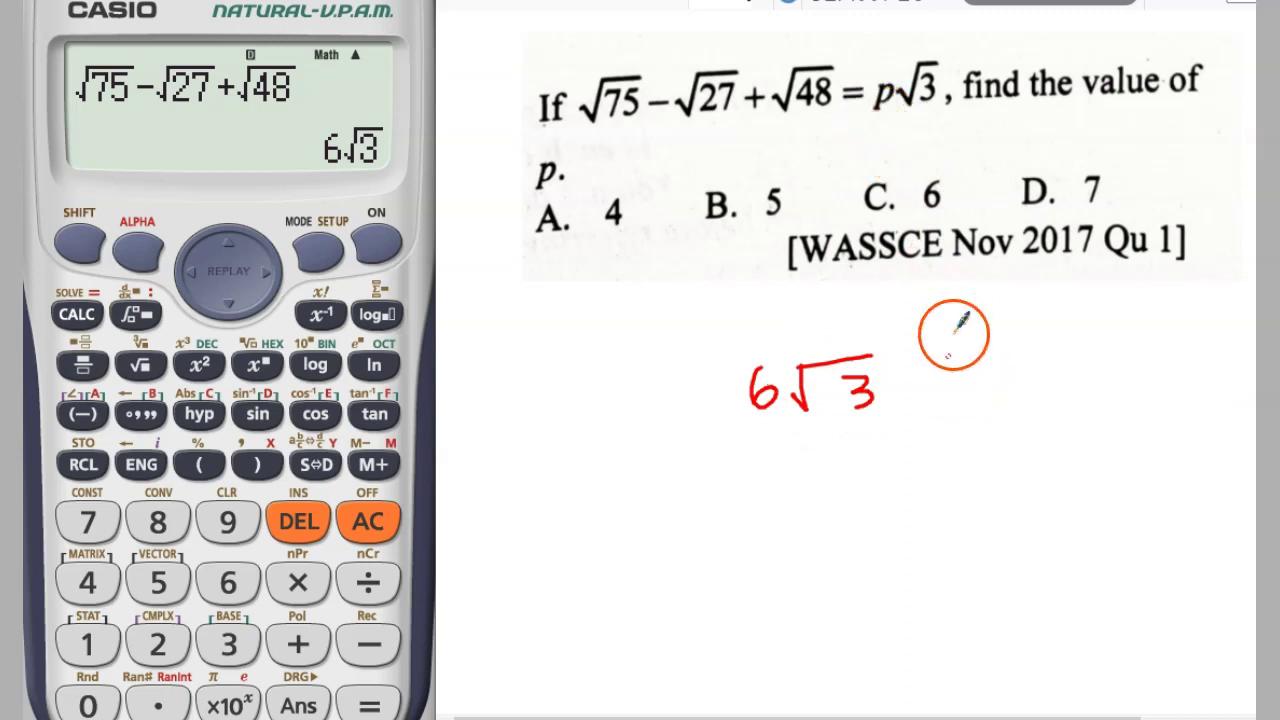
{"action": "mouse_move", "coordinate": [918, 379]}
{"action": "left_mouse_down"}
{"action": "mouse_move", "coordinate": [984, 384]}
{"action": "mouse_move", "coordinate": [1013, 355]}
{"action": "mouse_move", "coordinate": [1051, 397]}
{"action": "mouse_move", "coordinate": [1050, 347]}
{"action": "mouse_move", "coordinate": [1123, 328]}
{"action": "mouse_move", "coordinate": [1083, 371]}
{"action": "left_mouse_up"}
{"action": "left_click_drag", "start_coordinate": [858, 396], "coordinate": [872, 384]}
{"action": "left_click_drag", "start_coordinate": [744, 434], "coordinate": [788, 424]}
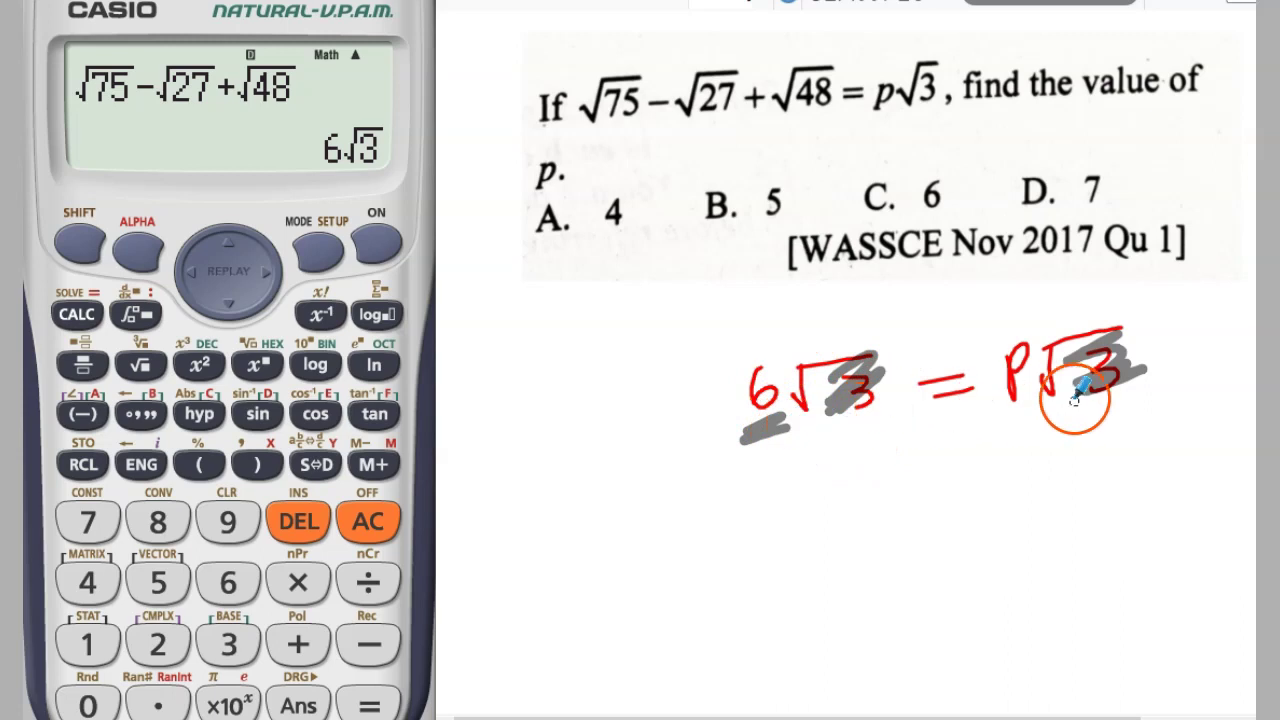
{"action": "left_click_drag", "start_coordinate": [1000, 426], "coordinate": [1042, 411]}
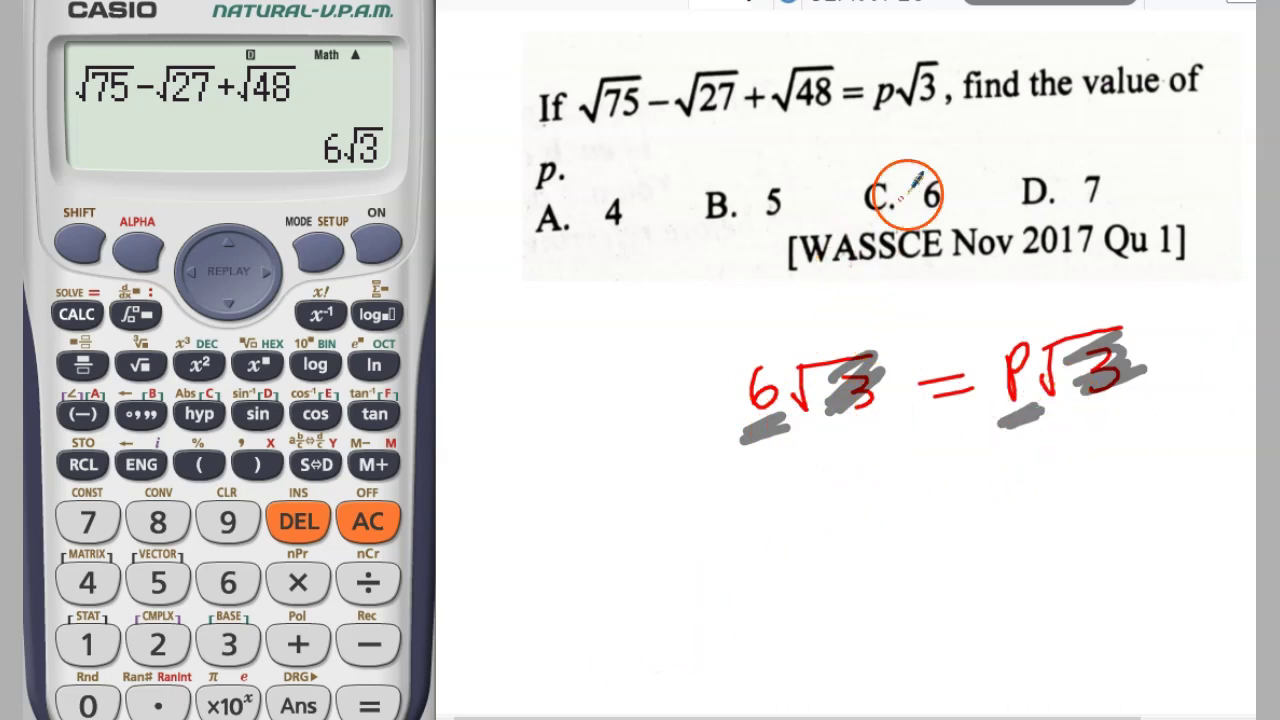
{"action": "mouse_move", "coordinate": [903, 189]}
{"action": "left_mouse_down"}
{"action": "mouse_move", "coordinate": [925, 215]}
{"action": "mouse_move", "coordinate": [920, 200]}
{"action": "mouse_move", "coordinate": [900, 218]}
{"action": "left_mouse_up"}
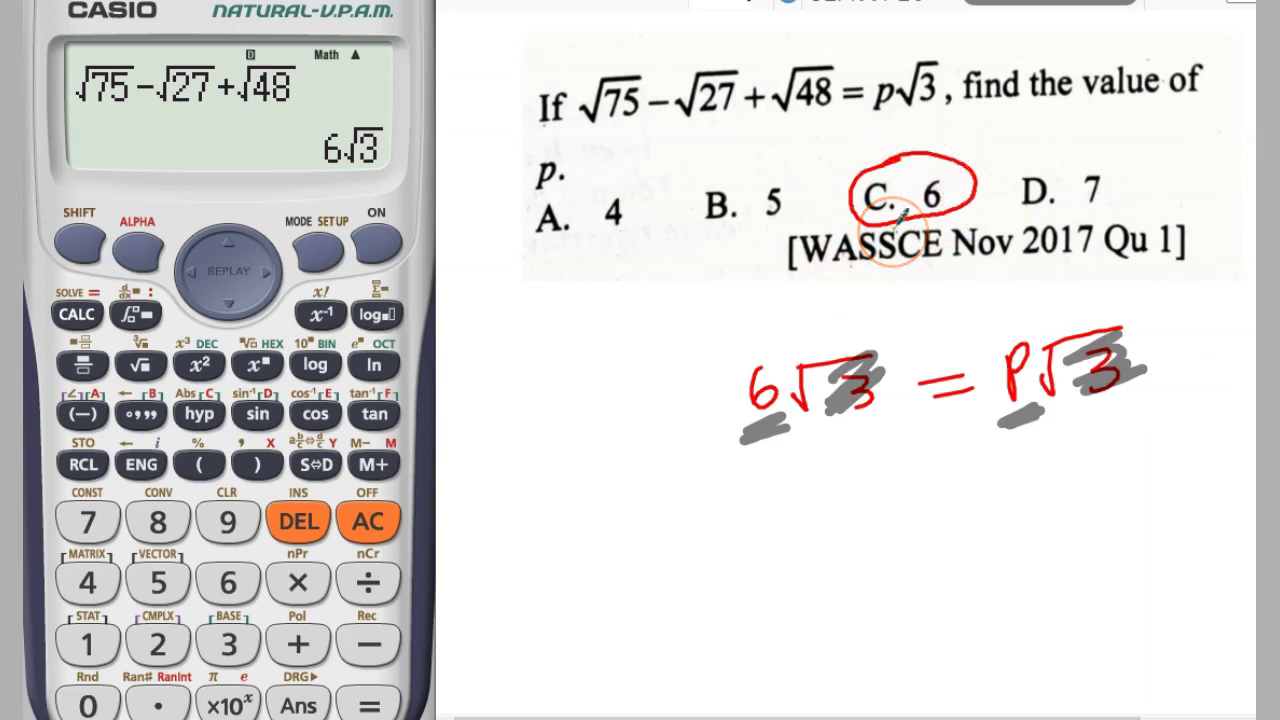
Step: Advance to the WASSCE Nov 2015 question and enter √450 as the first term on a cleared calculator
{"action": "left_click", "coordinate": [458, 210]}
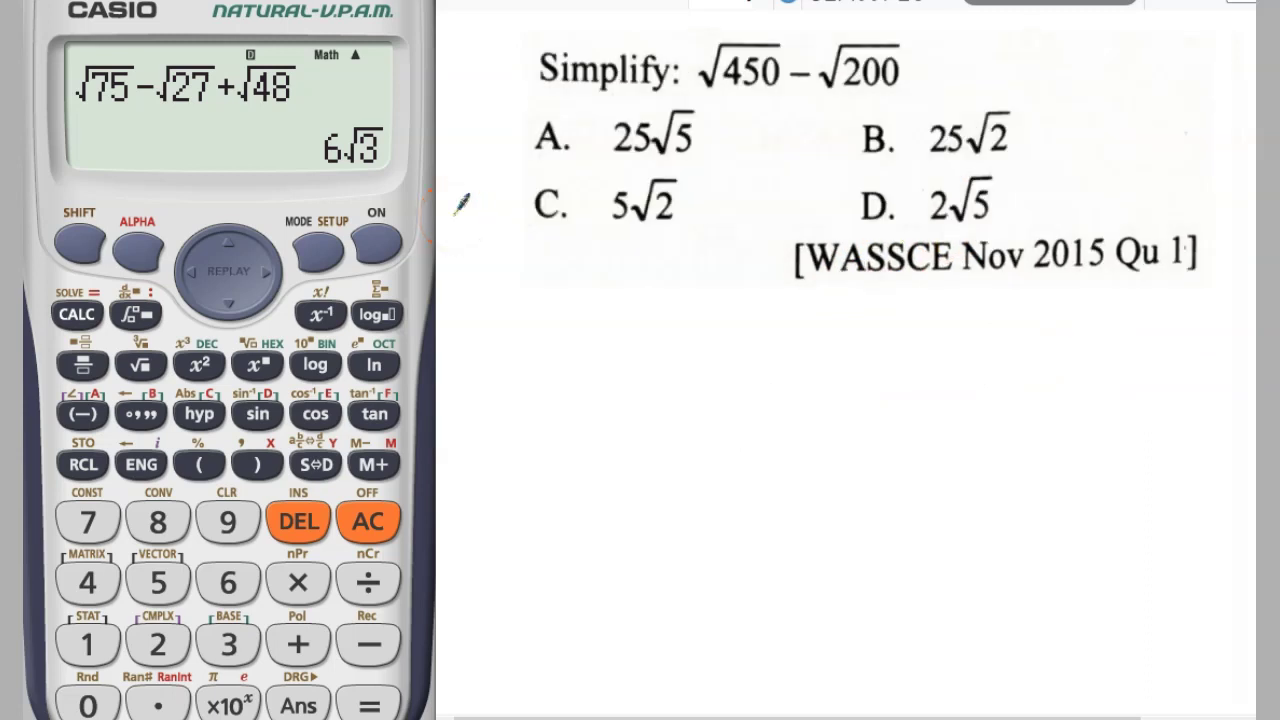
{"action": "left_click", "coordinate": [147, 362]}
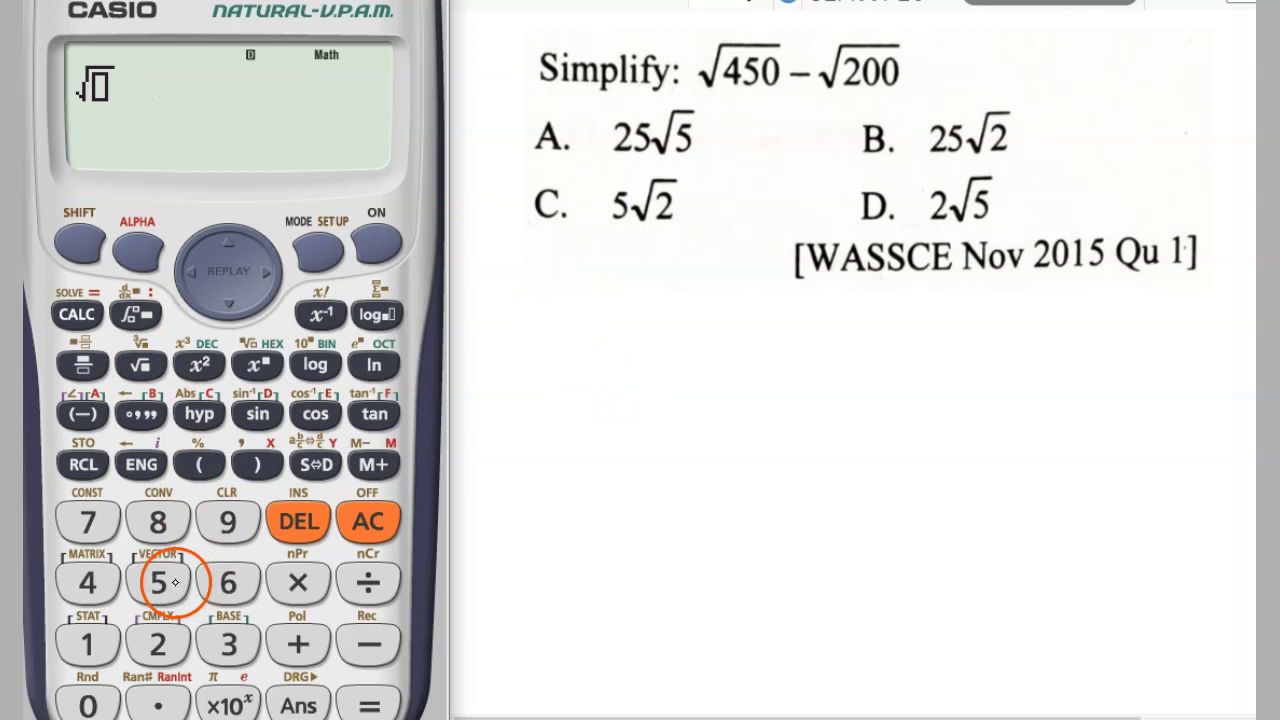
{"action": "left_click", "coordinate": [90, 580]}
{"action": "left_click", "coordinate": [158, 582]}
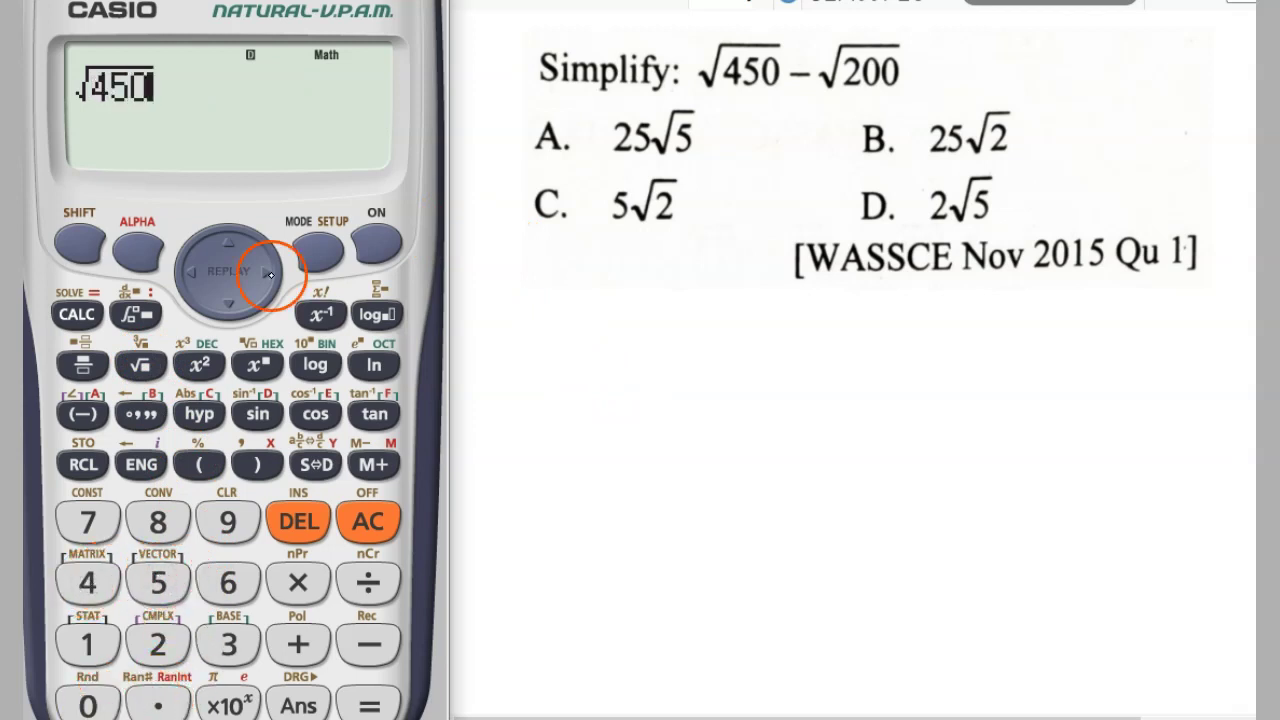
Step: Subtract √200 from √450 and evaluate the expression, marking the answer with a handwritten 5√2 and a red circle around option C
{"action": "left_click", "coordinate": [368, 645]}
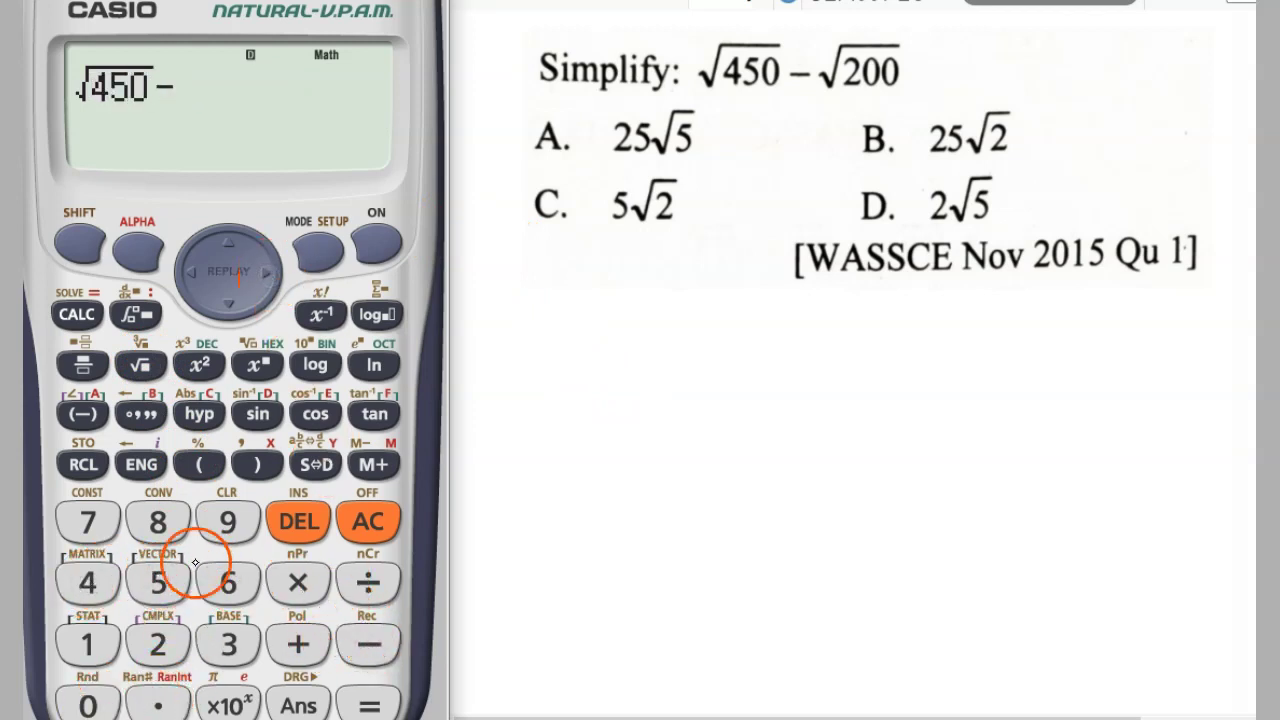
{"action": "left_click", "coordinate": [140, 366]}
{"action": "left_click", "coordinate": [158, 645]}
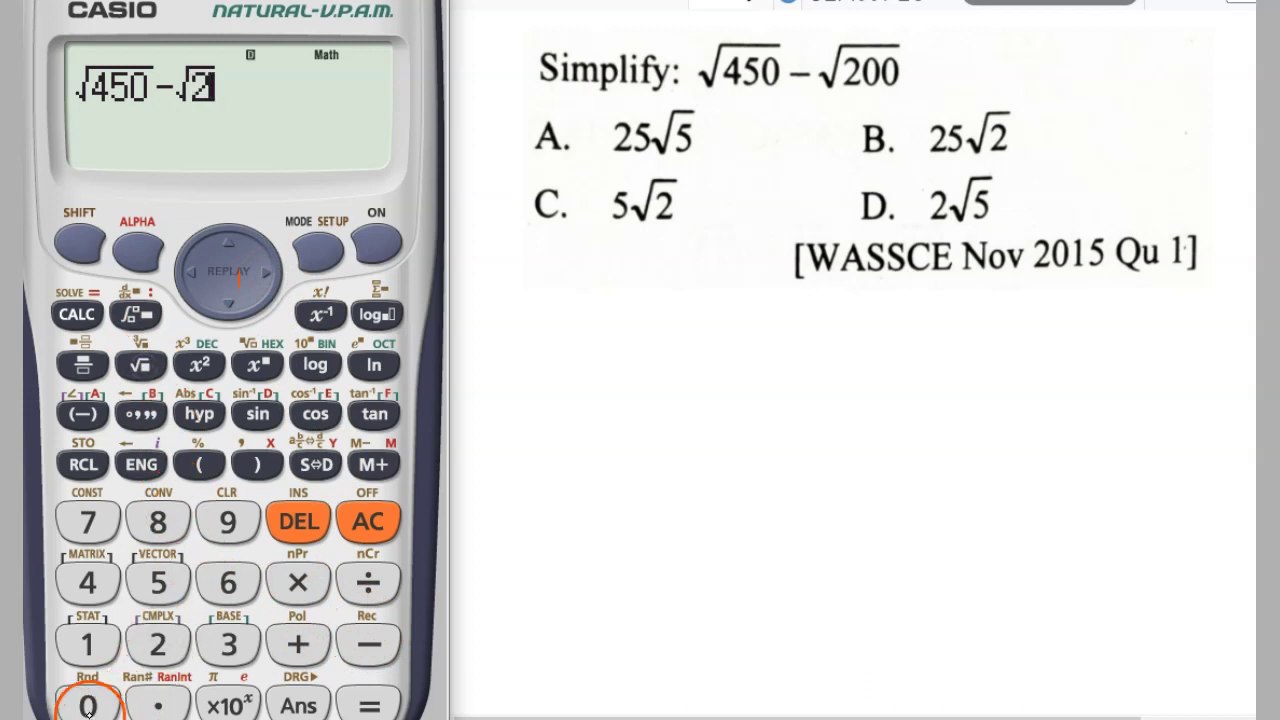
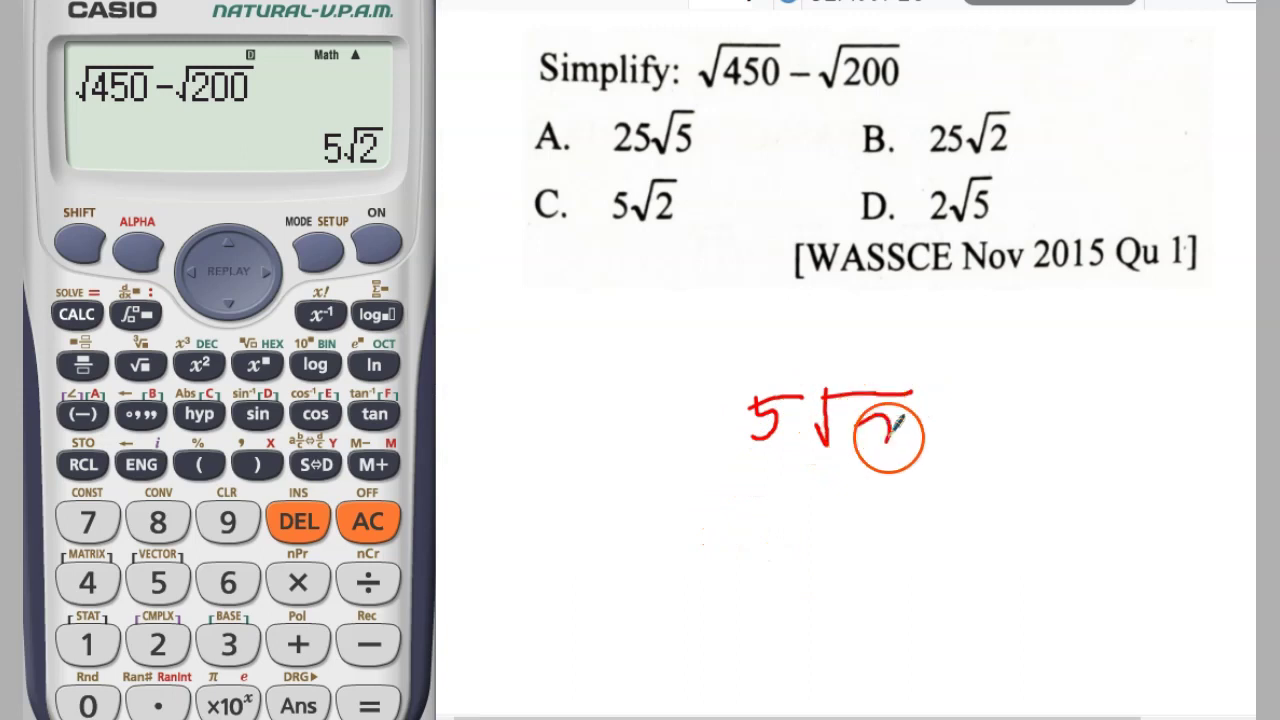
{"action": "mouse_move", "coordinate": [556, 174]}
{"action": "left_mouse_down"}
{"action": "mouse_move", "coordinate": [583, 228]}
{"action": "mouse_move", "coordinate": [511, 244]}
{"action": "left_mouse_up"}
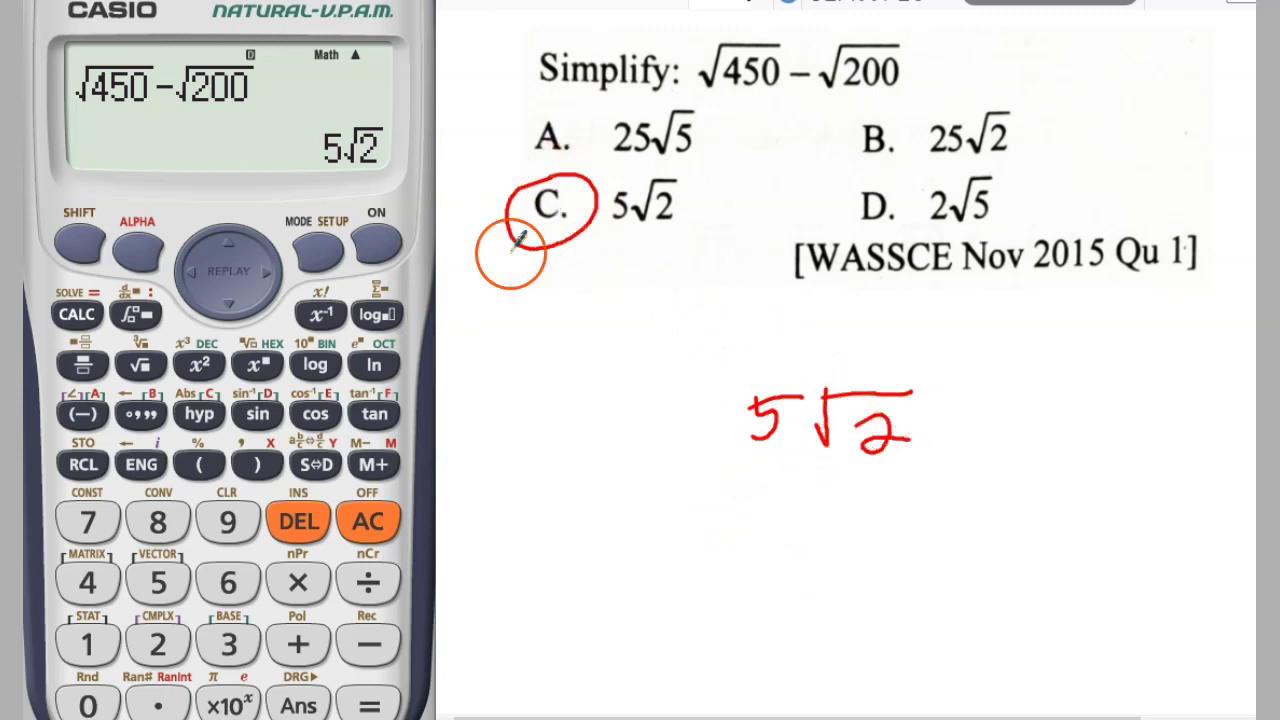
Step: Advance to the SSSCE July 2005 question and enter 3√2 as the first factor on a cleared calculator
{"action": "left_click", "coordinate": [470, 245]}
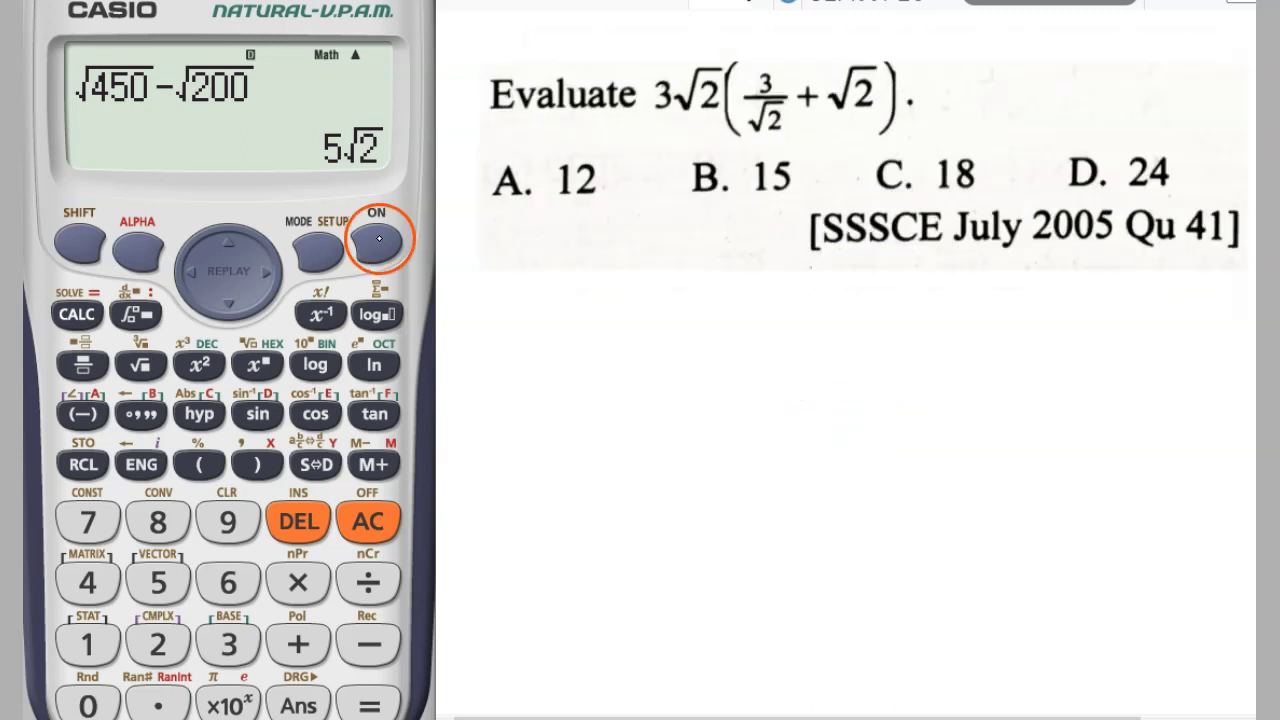
{"action": "left_click", "coordinate": [377, 243]}
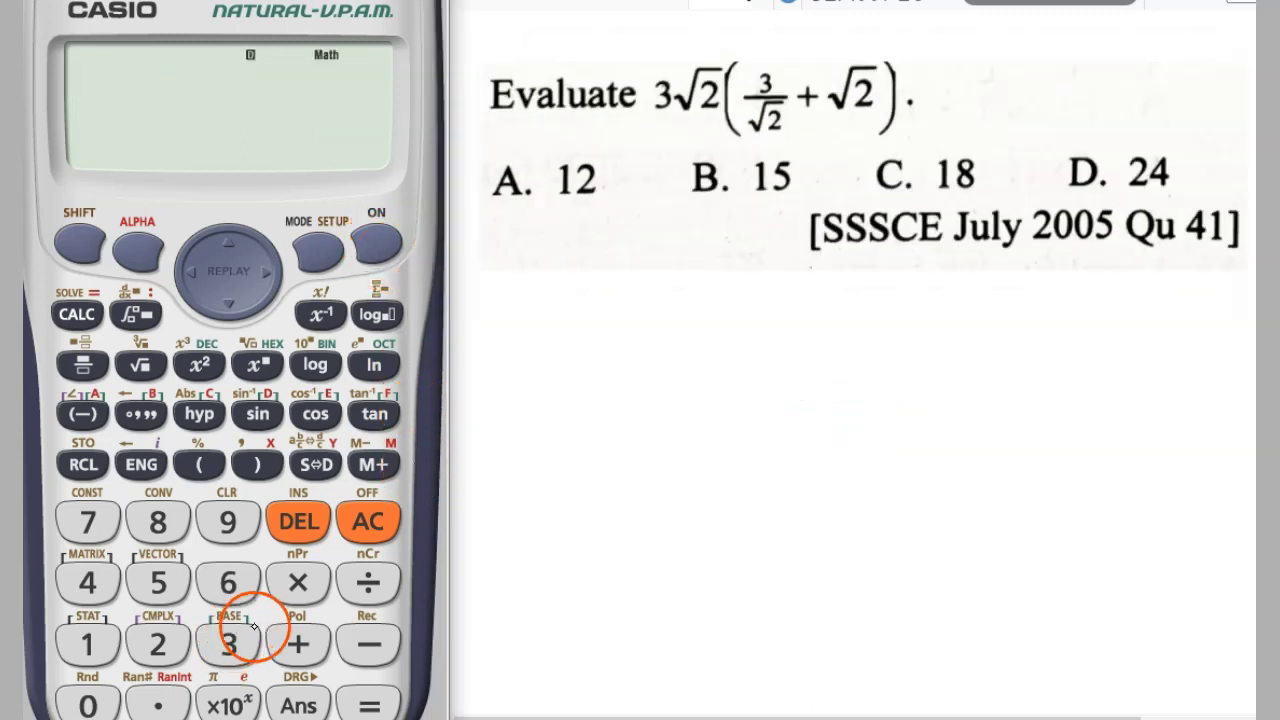
{"action": "left_click", "coordinate": [231, 645]}
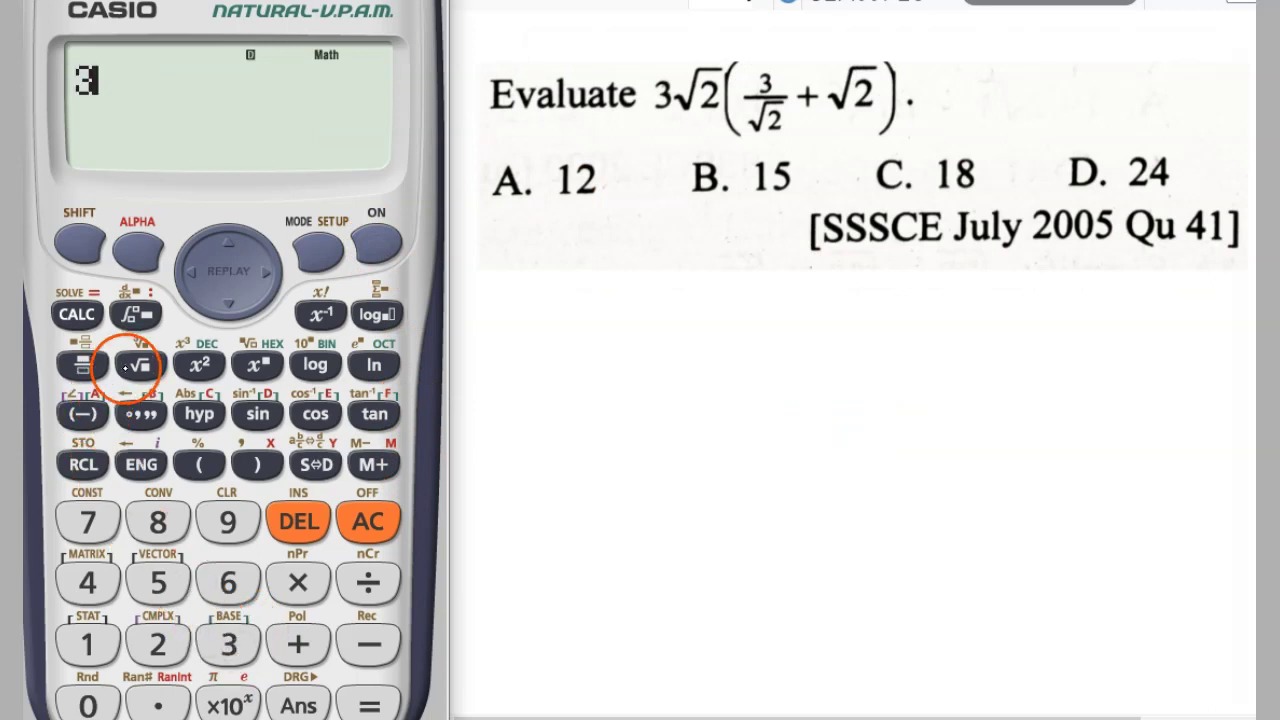
{"action": "left_click", "coordinate": [140, 365]}
{"action": "left_click", "coordinate": [158, 645]}
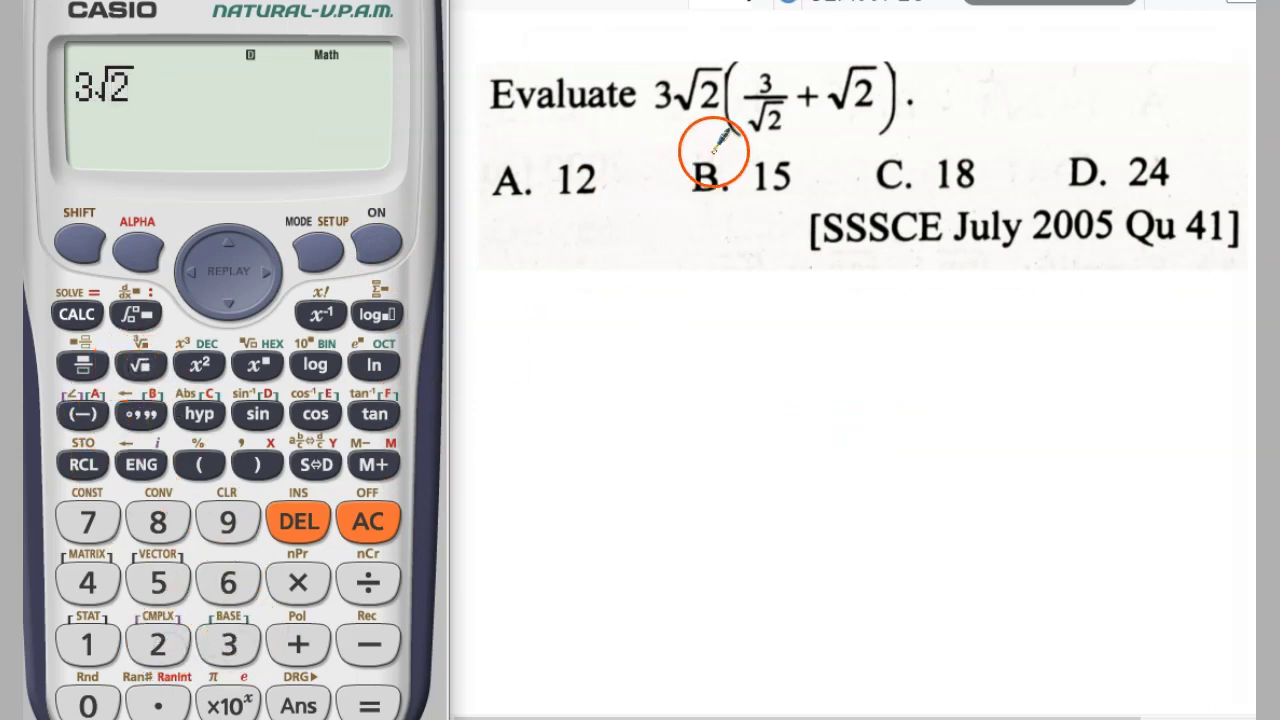
Step: Mark the question's fraction with a short red stroke and enter an opening bracket followed by the fraction 3/√2 after 3√2
{"action": "left_click_drag", "start_coordinate": [724, 152], "coordinate": [756, 138]}
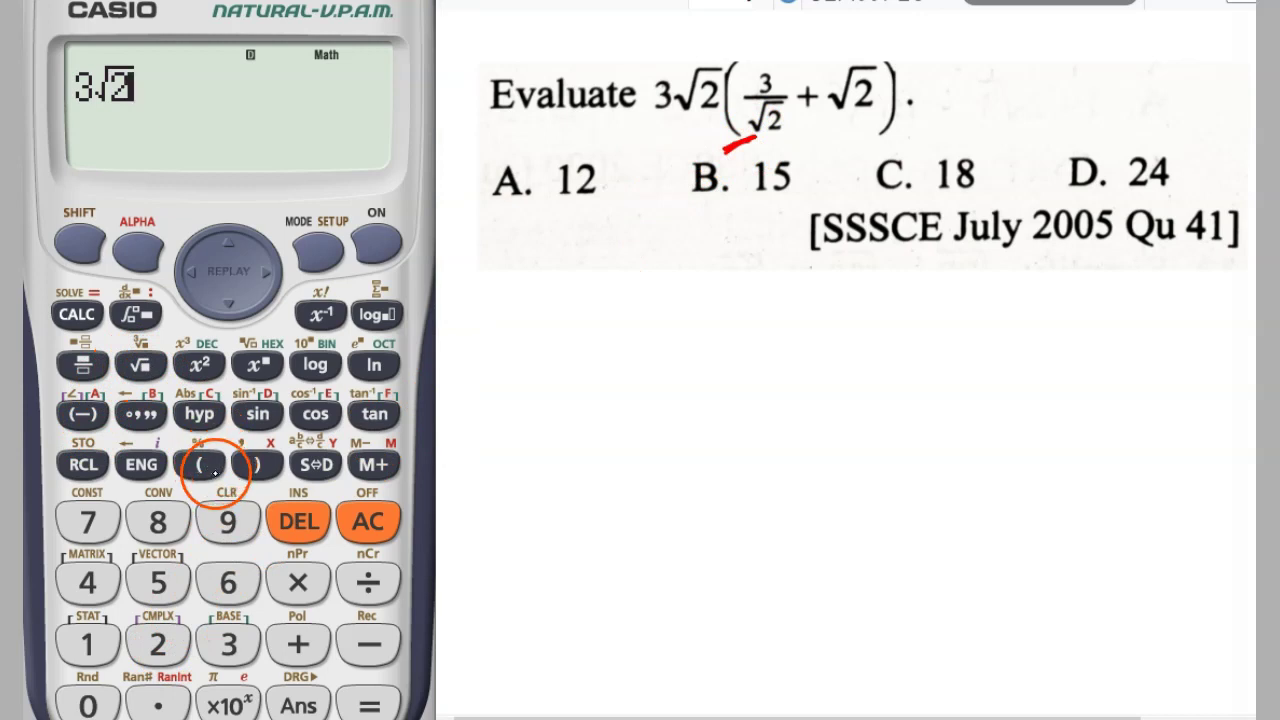
{"action": "left_click", "coordinate": [267, 271]}
{"action": "left_click", "coordinate": [199, 464]}
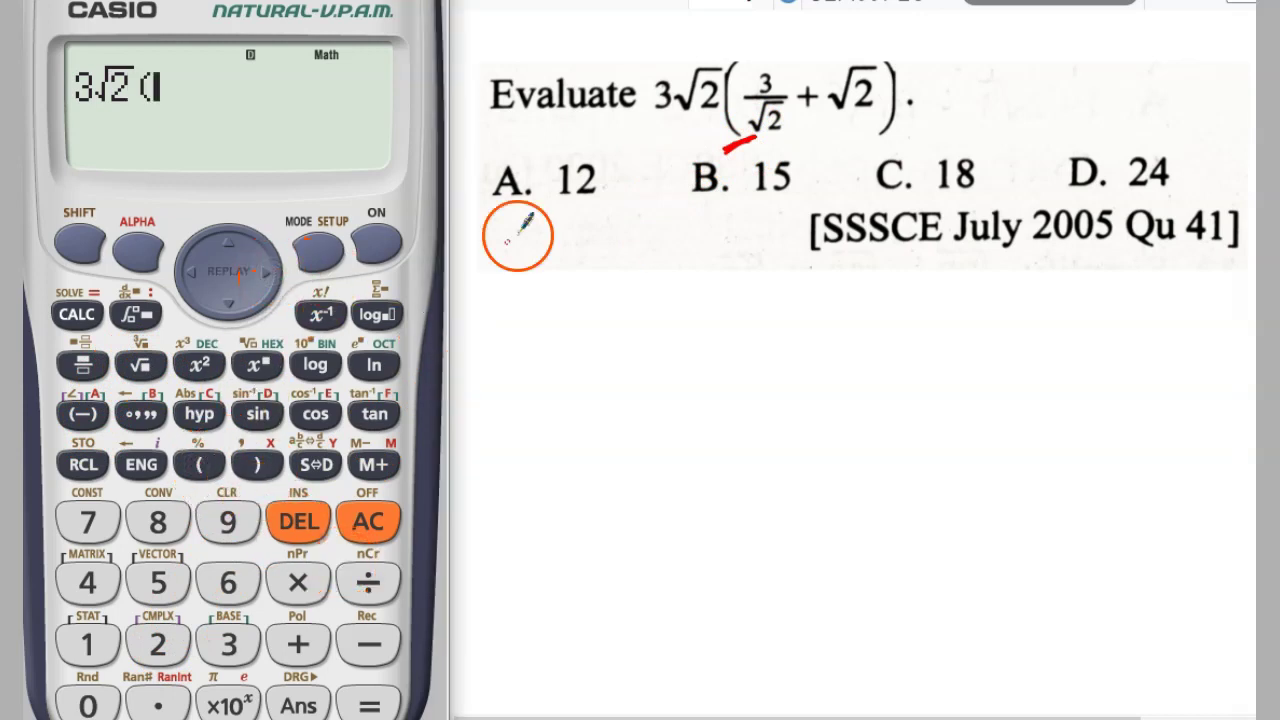
{"action": "left_click", "coordinate": [83, 364]}
{"action": "left_click", "coordinate": [238, 650]}
{"action": "left_click", "coordinate": [228, 303]}
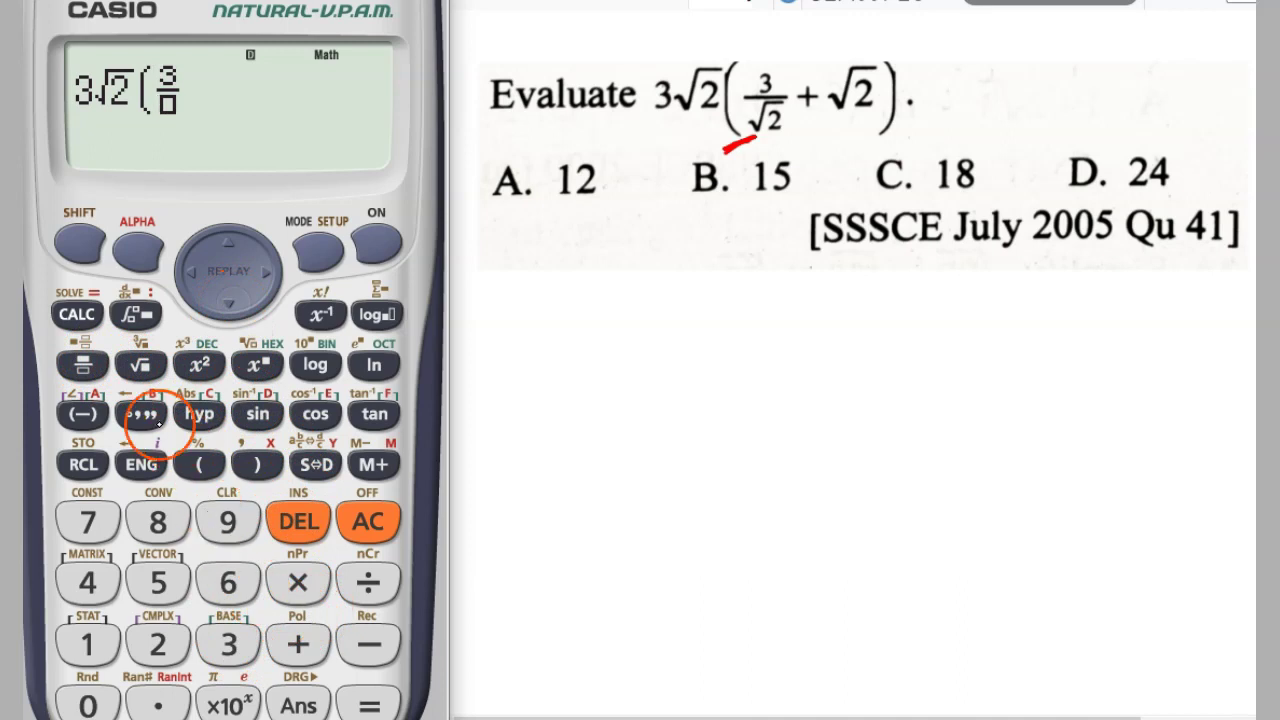
{"action": "left_click", "coordinate": [140, 364]}
{"action": "left_click", "coordinate": [158, 640]}
{"action": "left_click", "coordinate": [265, 272]}
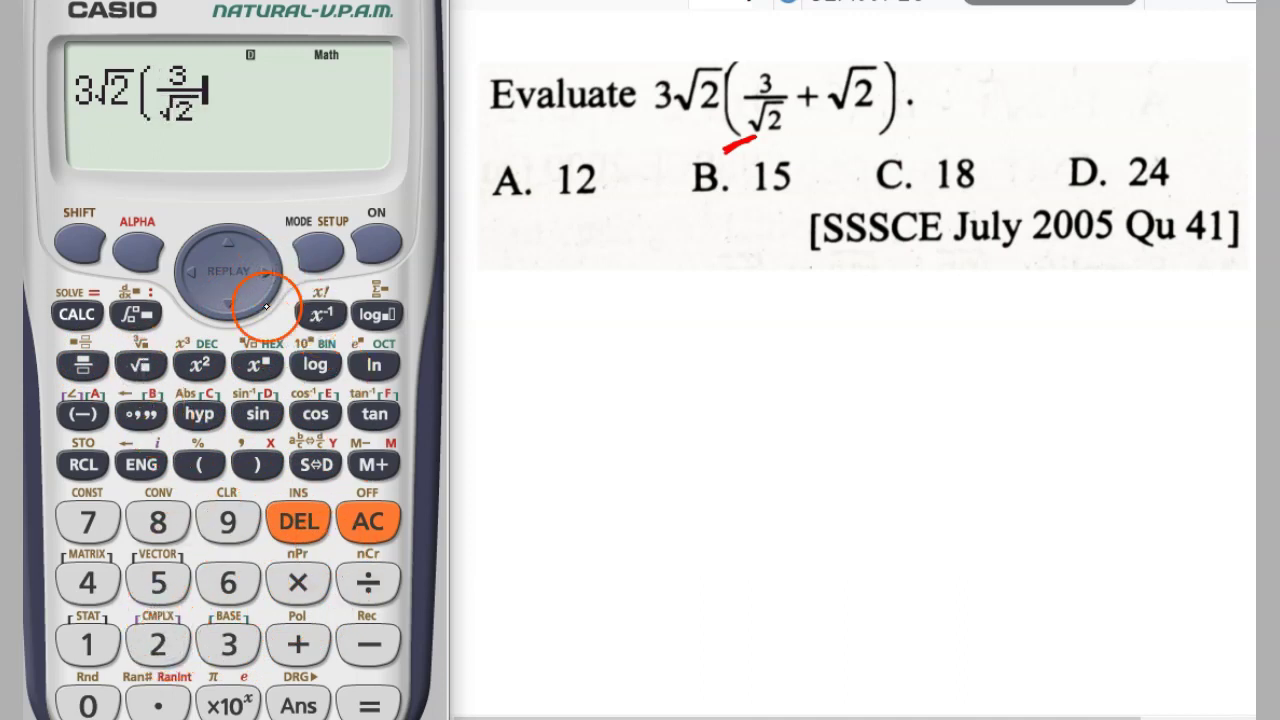
Step: Add √2 after the fraction, close the bracket and evaluate the expression
{"action": "left_click", "coordinate": [298, 643]}
{"action": "left_click", "coordinate": [148, 372]}
{"action": "left_click", "coordinate": [158, 643]}
{"action": "left_click", "coordinate": [257, 464]}
{"action": "key", "text": "Return"}
Step: Circle option B in red as the answer and advance to the Wassce 2021 objective question
{"action": "mouse_move", "coordinate": [735, 180]}
{"action": "left_mouse_down"}
{"action": "mouse_move", "coordinate": [795, 155]}
{"action": "mouse_move", "coordinate": [736, 148]}
{"action": "mouse_move", "coordinate": [678, 203]}
{"action": "mouse_move", "coordinate": [790, 200]}
{"action": "mouse_move", "coordinate": [838, 155]}
{"action": "mouse_move", "coordinate": [708, 205]}
{"action": "left_mouse_up"}
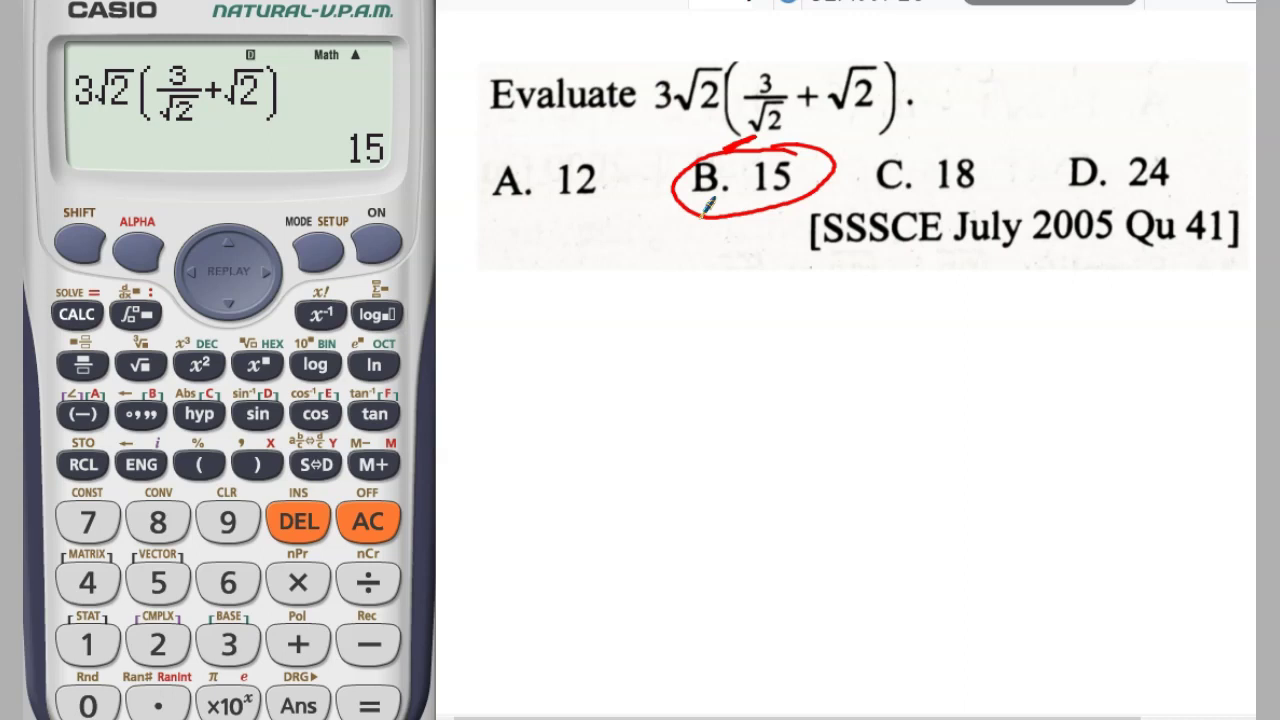
{"action": "left_click", "coordinate": [508, 394]}
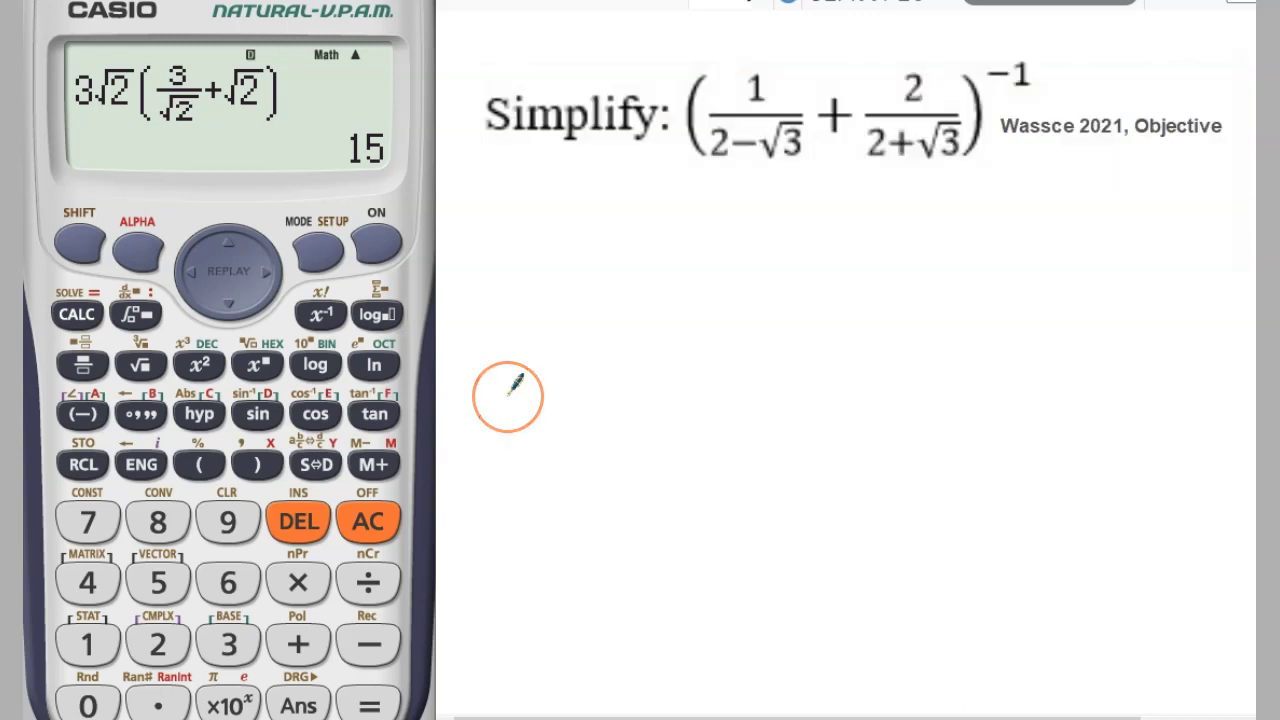